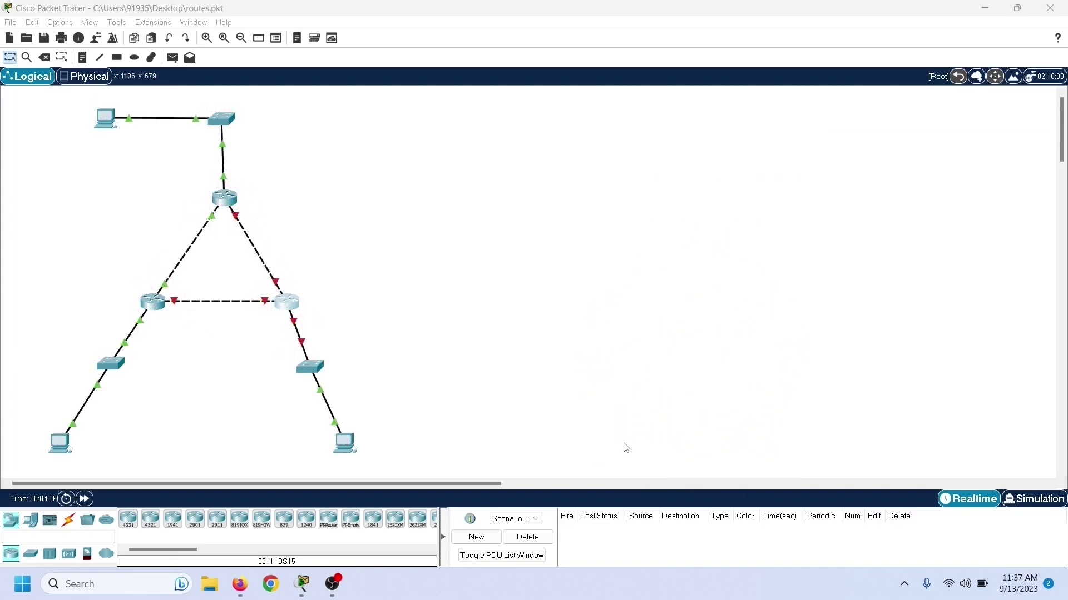
- Open the R2 router's command line beside the topology and enter privileged EXEC mode with enable
{"action": "left_click", "coordinate": [286, 302]}
{"action": "left_click_drag", "start_coordinate": [532, 105], "coordinate": [577, 104]}
{"action": "left_click_drag", "start_coordinate": [776, 237], "coordinate": [1051, 238]}
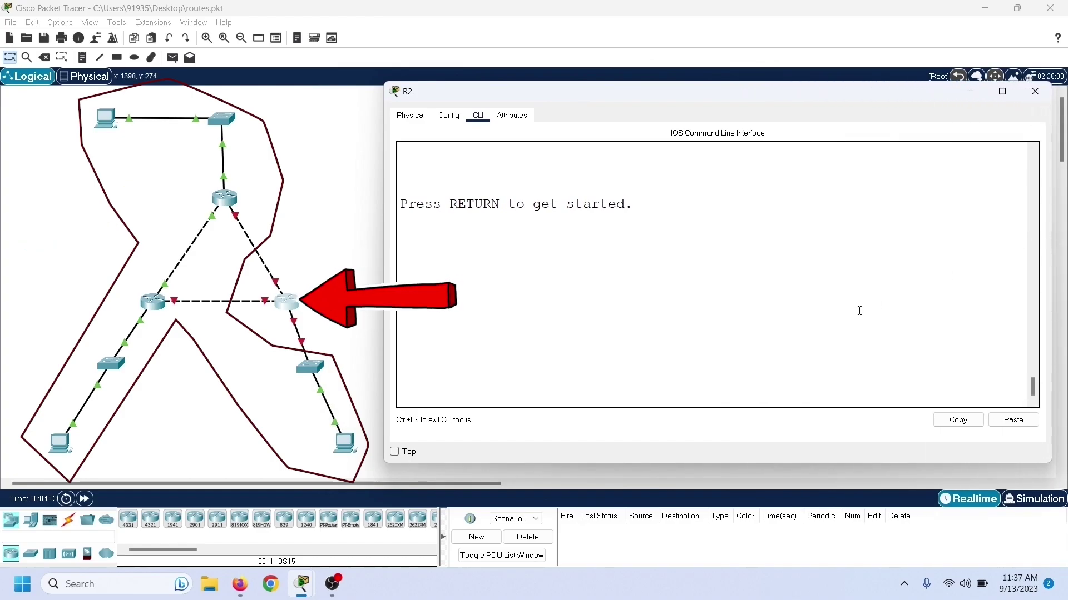
{"action": "key", "text": "Return"}
{"action": "type", "text": "enable"}
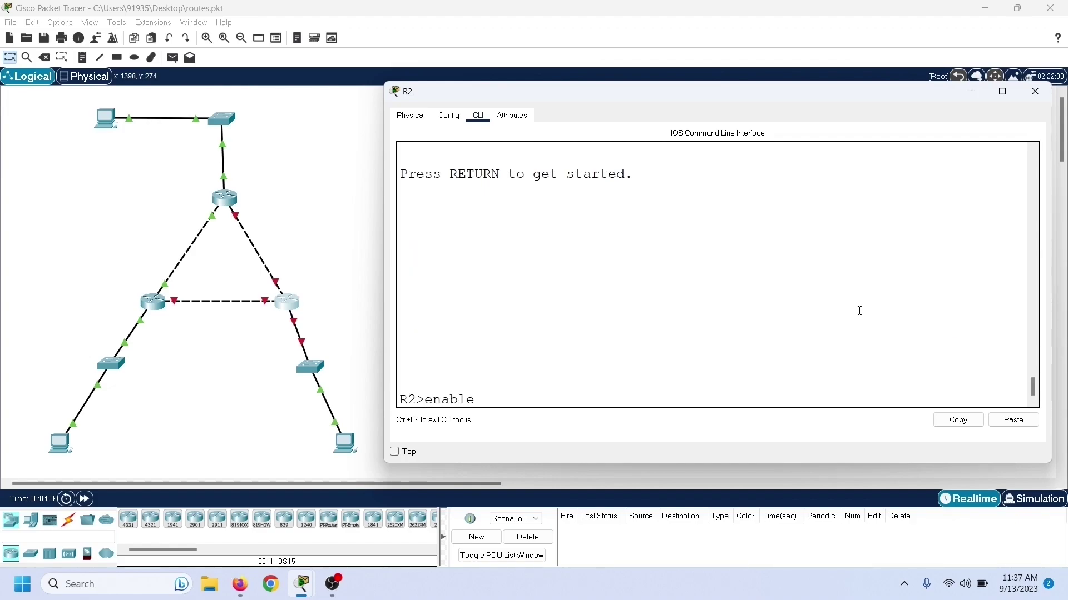
{"action": "key", "text": "Return"}
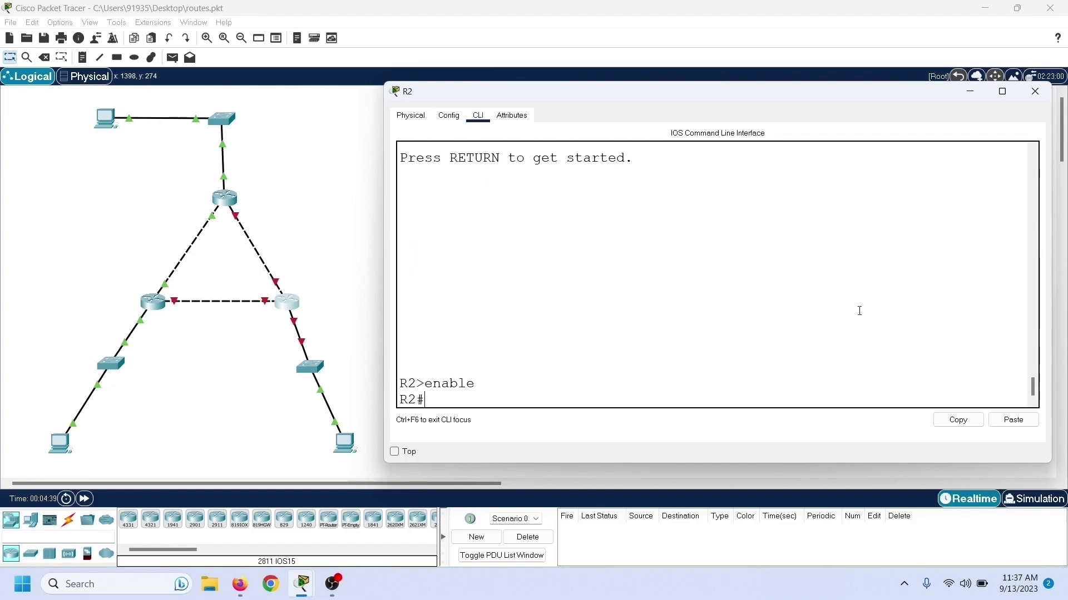
- Display R2's IP routing table with show ip route before configuring any interface
{"action": "type", "text": "show ip rout"}
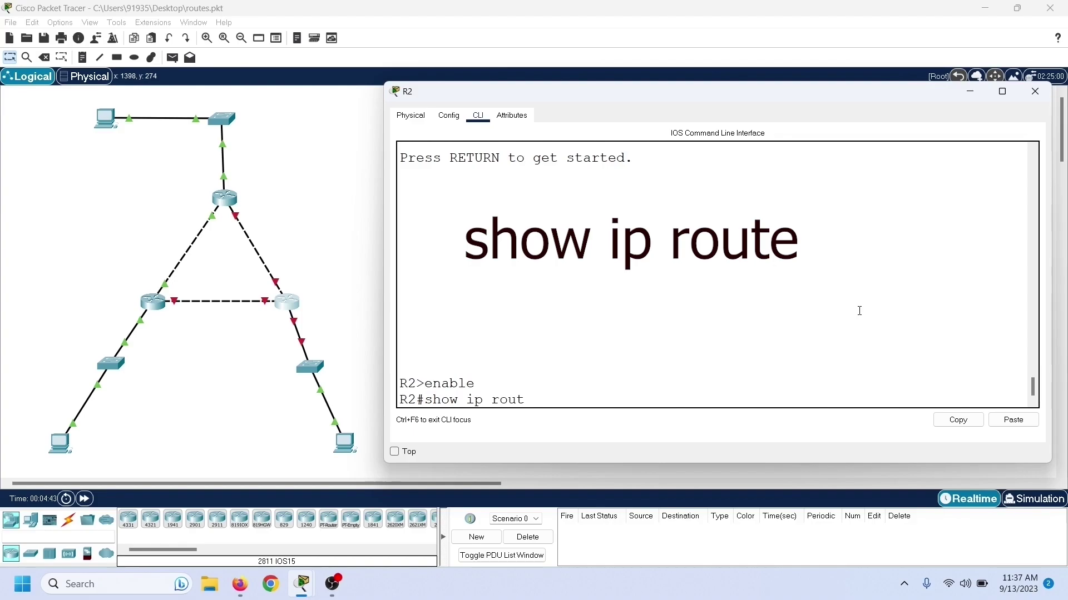
{"action": "type", "text": "e"}
{"action": "key", "text": "Return"}
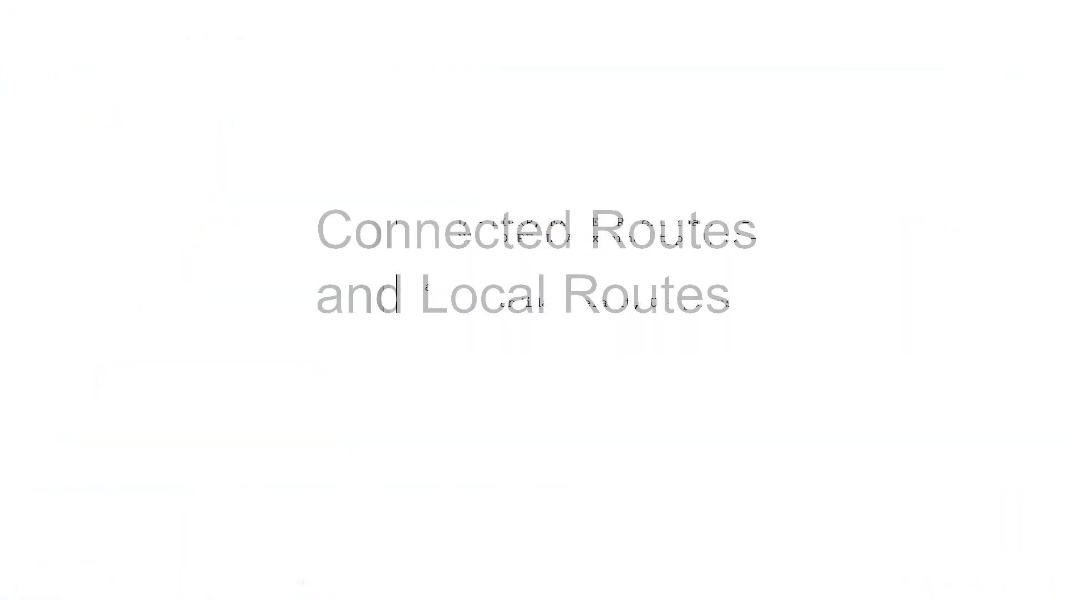
- In R2's global configuration, assign IP address 20.0.0.1 with mask 255.0.0.0 to interface gigabitethernet0/0
{"action": "type", "text": "c"}
{"action": "type", "text": "onf"}
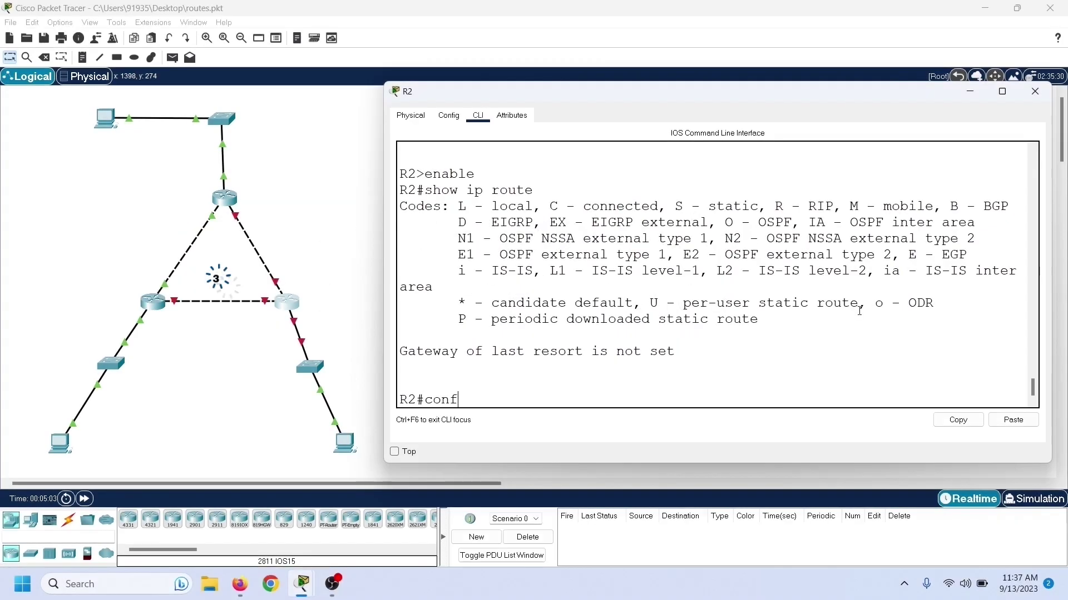
{"action": "type", "text": "igure term"}
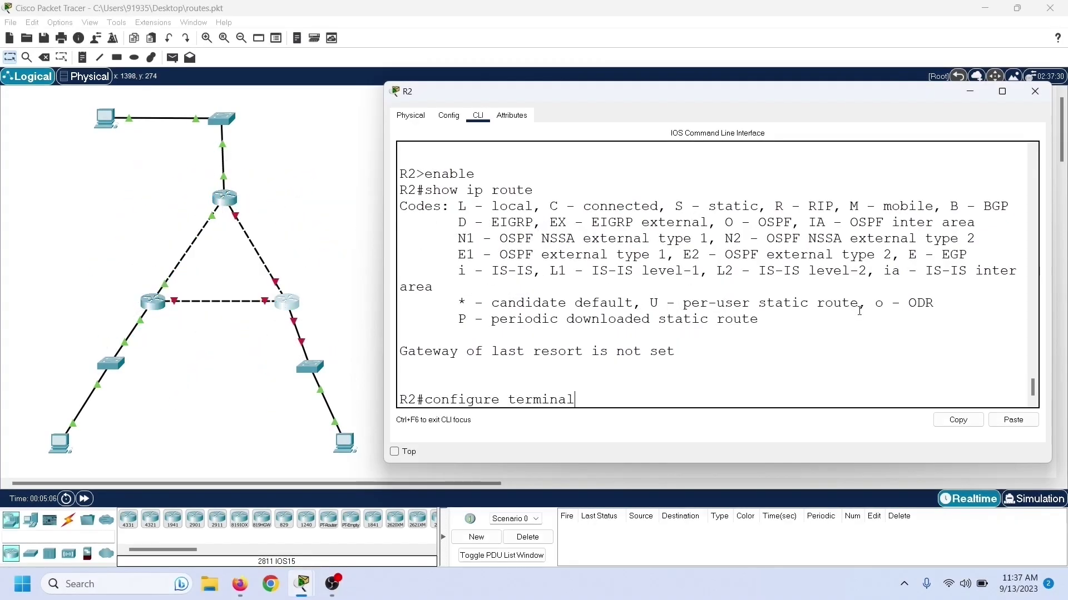
{"action": "type", "text": "inal"}
{"action": "key", "text": "Return"}
{"action": "type", "text": "interface"}
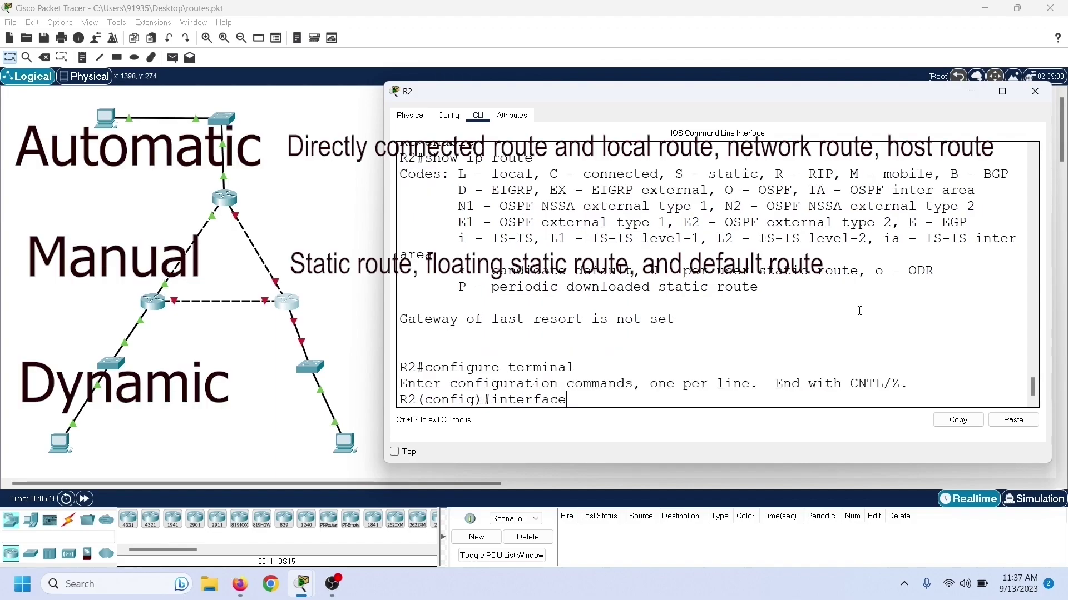
{"action": "type", "text": " gigabite"}
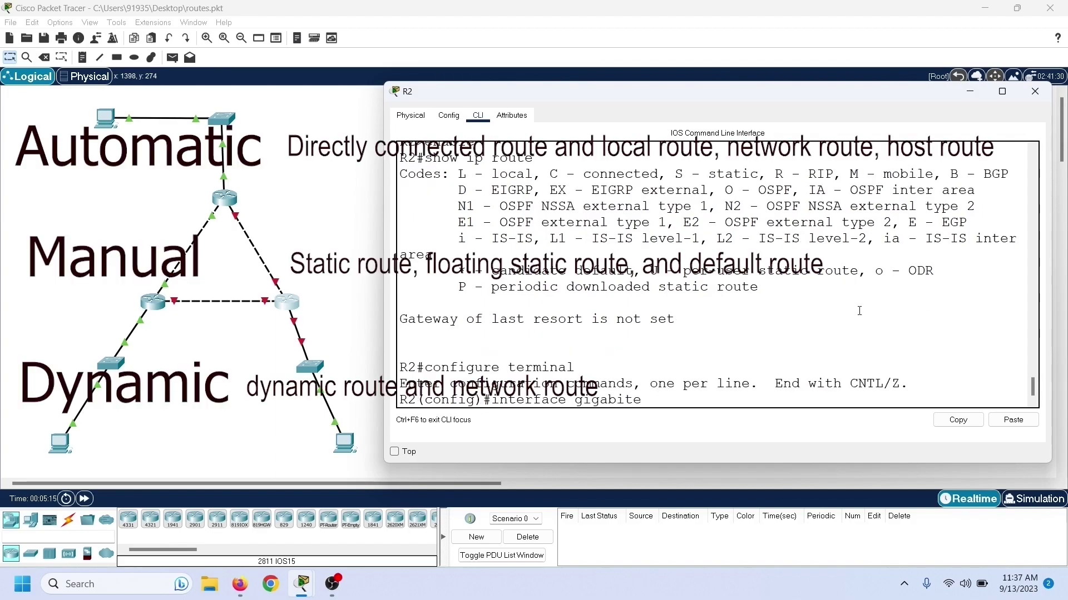
{"action": "type", "text": "thernet0/0"}
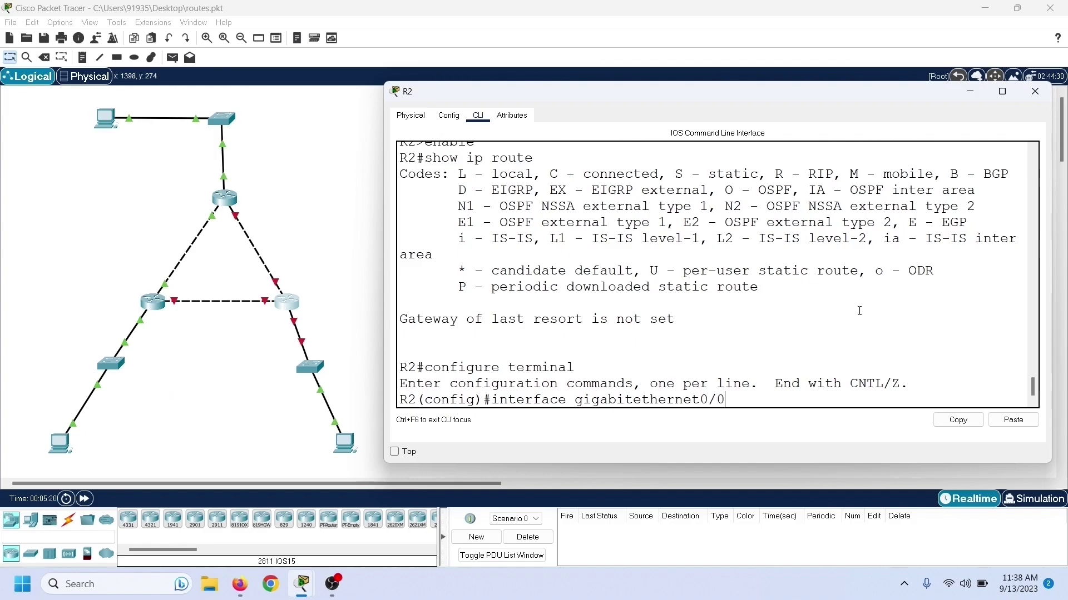
{"action": "key", "text": "Return"}
{"action": "type", "text": "ip address 20.0.0.1"}
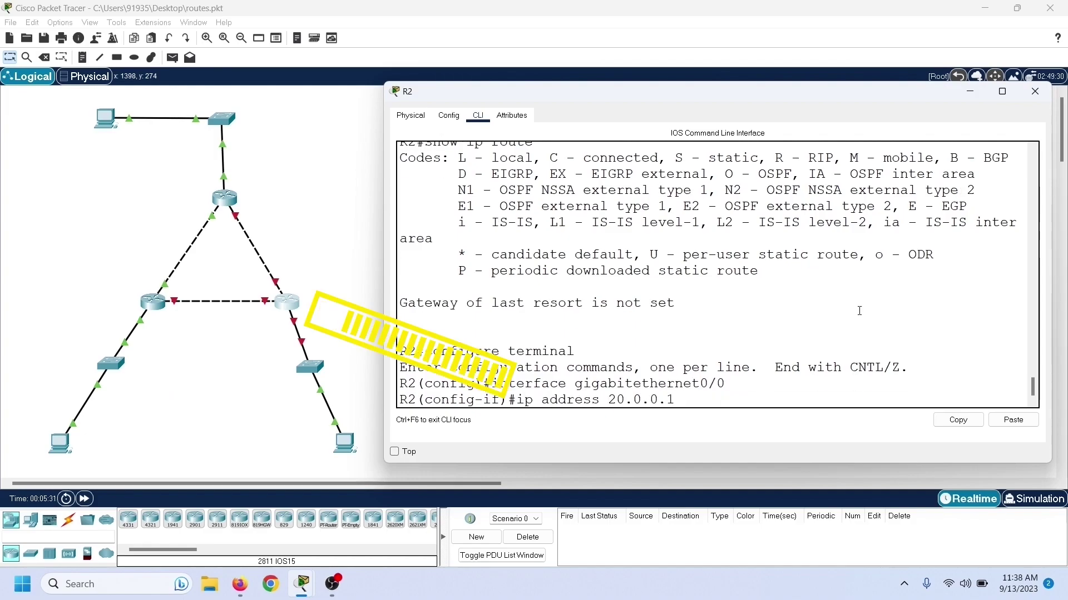
{"action": "type", "text": " 255.0.0.0"}
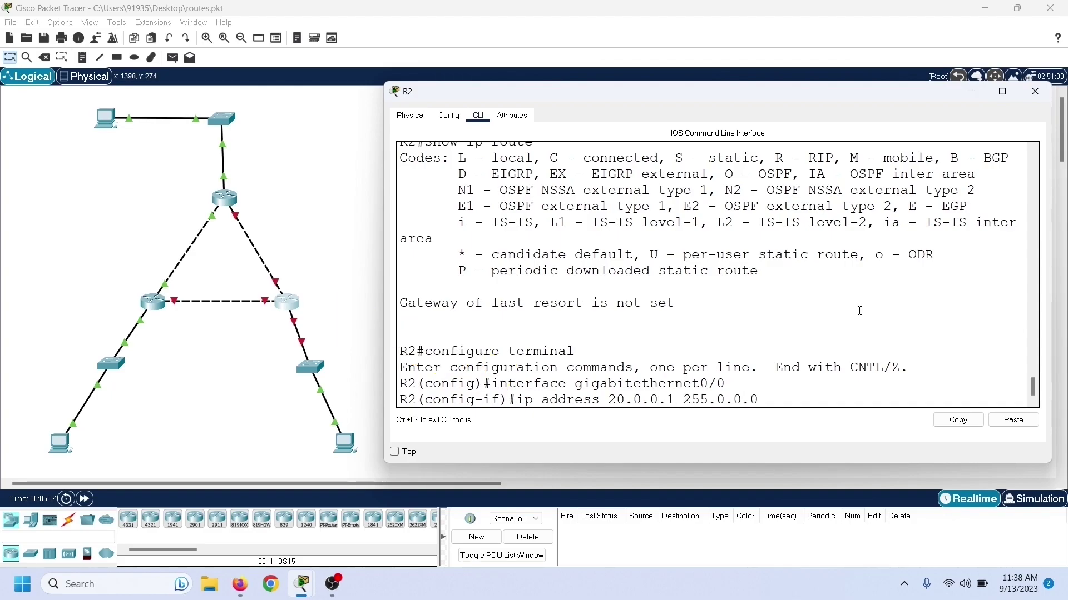
{"action": "key", "text": "Return"}
- Bring gigabitethernet0/0 up with no shutdown and exit its interface configuration
{"action": "type", "text": "no shut"}
{"action": "key", "text": "Tab"}
{"action": "key", "text": "Return"}
{"action": "type", "text": "exit"}
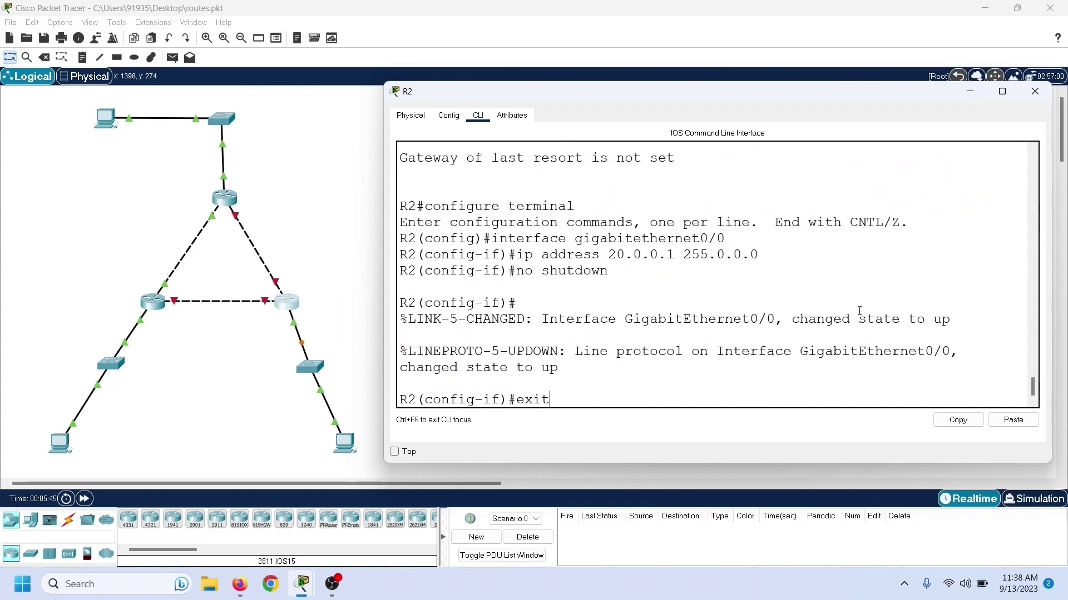
{"action": "key", "text": "Return"}
- Assign IP address 192.168.0.6 with mask 255.255.255.252 to R2's interface gigabitethernet0/1
{"action": "type", "text": "interface gigabitethernet0/1"}
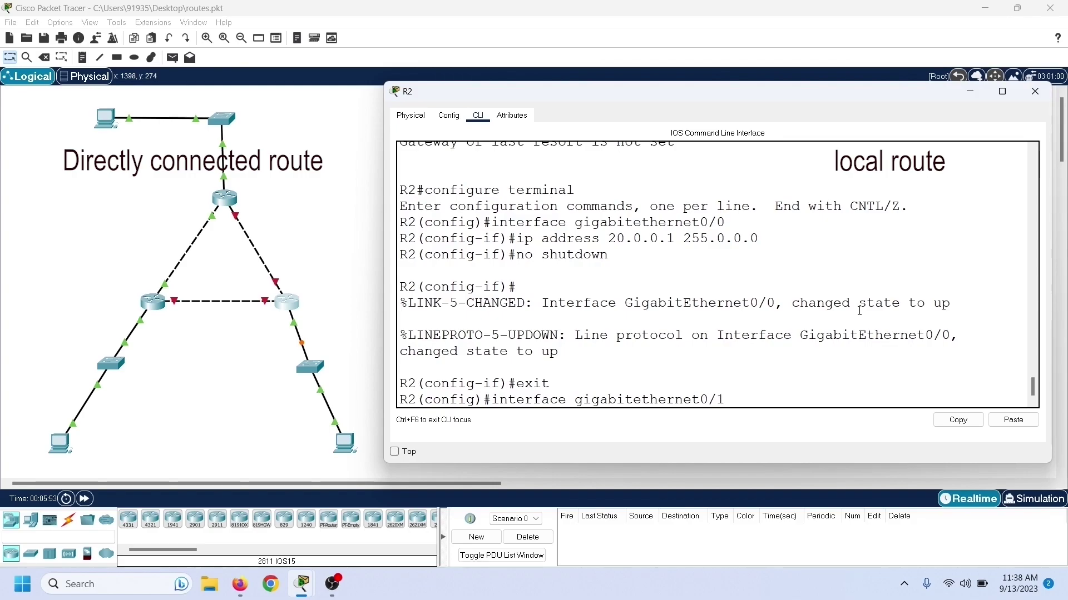
{"action": "key", "text": "Return"}
{"action": "key", "text": "Up"}
{"action": "key", "text": "Up"}
{"action": "key", "text": "Up"}
{"action": "key", "text": "Up"}
{"action": "key", "text": "Left"}
{"action": "key", "text": "Left"}
{"action": "key", "text": "Left"}
{"action": "key", "text": "Left"}
{"action": "key", "text": "Left"}
{"action": "key", "text": "Left"}
{"action": "key", "text": "Left"}
{"action": "key", "text": "Left"}
{"action": "key", "text": "Left"}
{"action": "key", "text": "Left"}
{"action": "key", "text": "BackSpace"}
{"action": "key", "text": "BackSpace"}
{"action": "key", "text": "BackSpace"}
{"action": "key", "text": "BackSpace"}
{"action": "key", "text": "BackSpace"}
{"action": "key", "text": "BackSpace"}
{"action": "key", "text": "BackSpace"}
{"action": "key", "text": "BackSpace"}
{"action": "type", "text": "192.168.0.6"}
{"action": "key", "text": "End"}
{"action": "key", "text": "BackSpace"}
{"action": "key", "text": "BackSpace"}
{"action": "key", "text": "BackSpace"}
{"action": "key", "text": "BackSpace"}
{"action": "key", "text": "BackSpace"}
{"action": "type", "text": "255.255.25"}
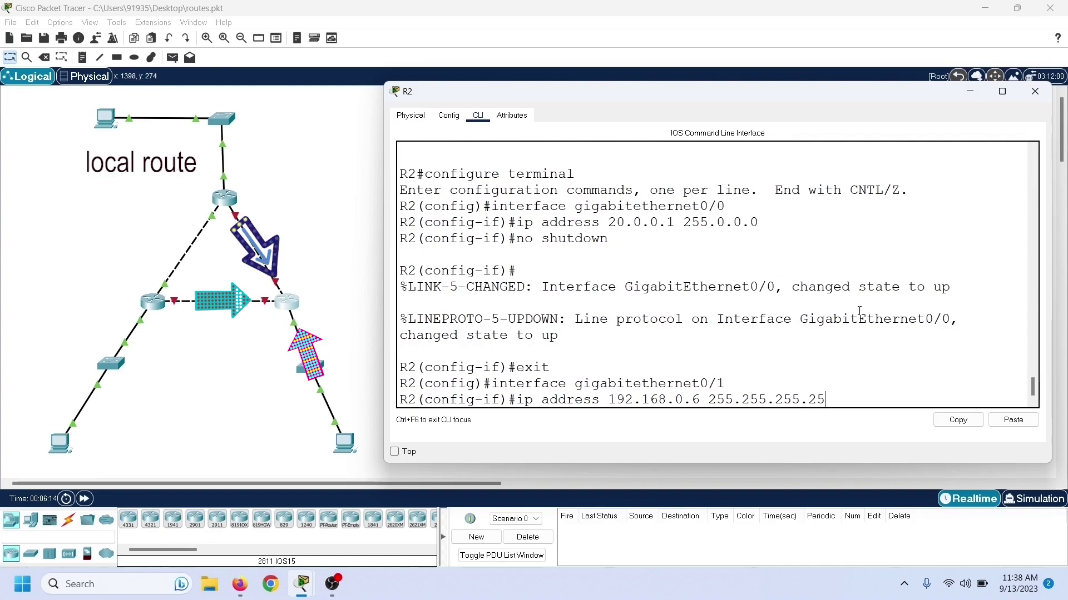
{"action": "type", "text": "2"}
{"action": "key", "text": "Return"}
- Bring gigabitethernet0/1 up with no shutdown and exit its interface configuration
{"action": "type", "text": "no shutdown"}
{"action": "key", "text": "Return"}
{"action": "type", "text": "exit"}
{"action": "key", "text": "Return"}
- Assign IP address 192.168.0.9 with mask 255.255.255.252 to R2's interface gigabitethernet0/2
{"action": "type", "text": "interface gigabitethernet0/2"}
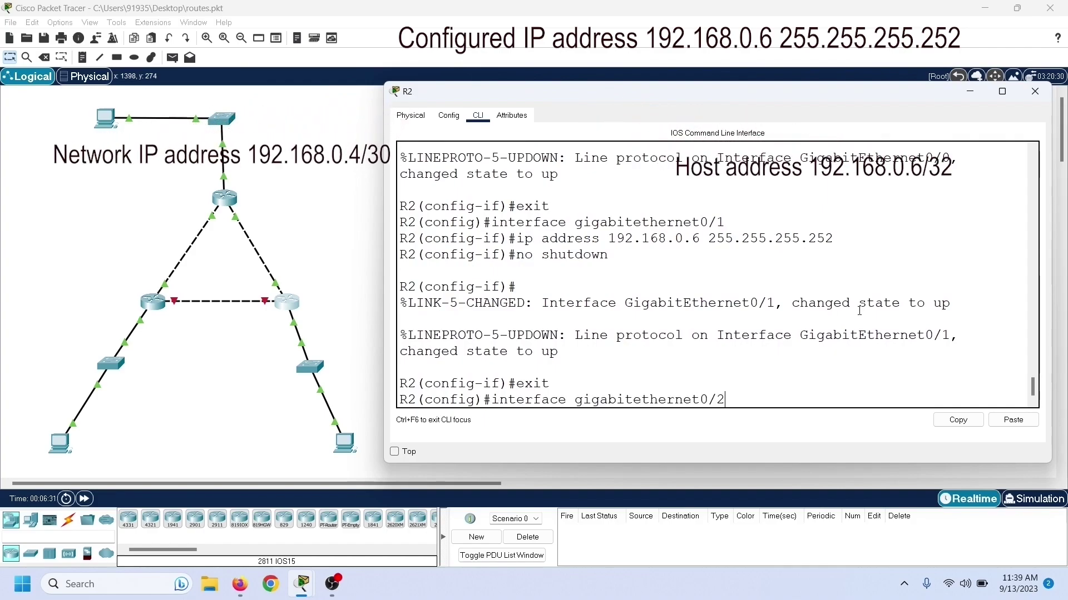
{"action": "key", "text": "Return"}
{"action": "key", "text": "Up"}
{"action": "key", "text": "Up"}
{"action": "key", "text": "Up"}
{"action": "key", "text": "Up"}
{"action": "key", "text": "Left"}
{"action": "key", "text": "Left"}
{"action": "key", "text": "Left"}
{"action": "key", "text": "Left"}
{"action": "key", "text": "Left"}
{"action": "key", "text": "Left"}
{"action": "key", "text": "Left"}
{"action": "key", "text": "Left"}
{"action": "key", "text": "Left"}
{"action": "key", "text": "Left"}
{"action": "key", "text": "Left"}
{"action": "key", "text": "Left"}
{"action": "key", "text": "Left"}
{"action": "key", "text": "Left"}
{"action": "key", "text": "Left"}
{"action": "key", "text": "Left"}
{"action": "key", "text": "BackSpace"}
{"action": "type", "text": "9"}
{"action": "key", "text": "Return"}
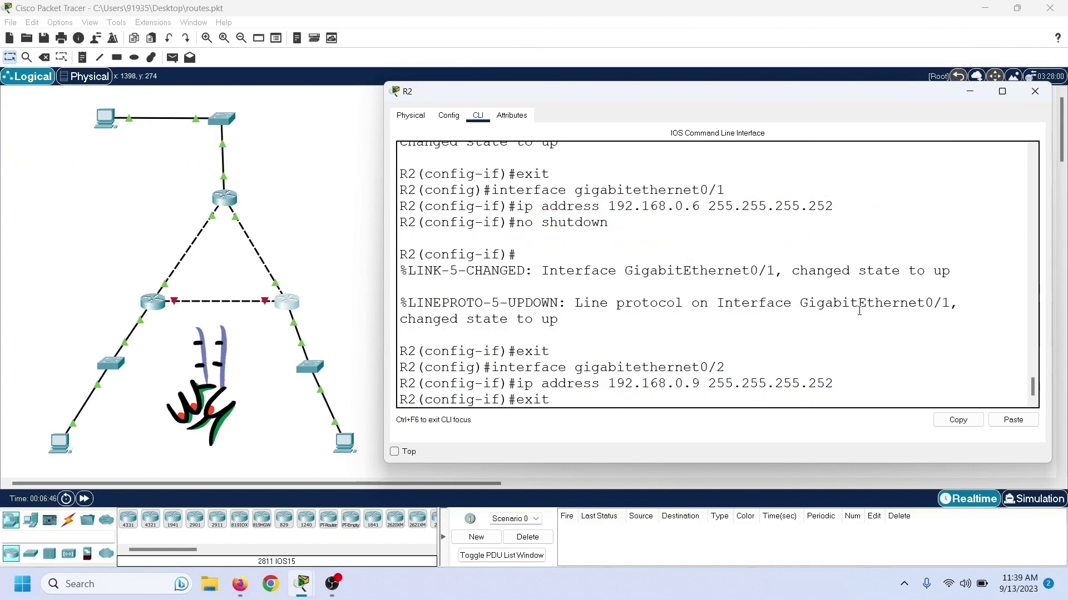
- Enable gigabitethernet0/2 with no shutdown and exit its interface configuration
{"action": "key", "text": "Return"}
{"action": "key", "text": "Up"}
{"action": "key", "text": "Up"}
{"action": "key", "text": "Up"}
{"action": "key", "text": "Return"}
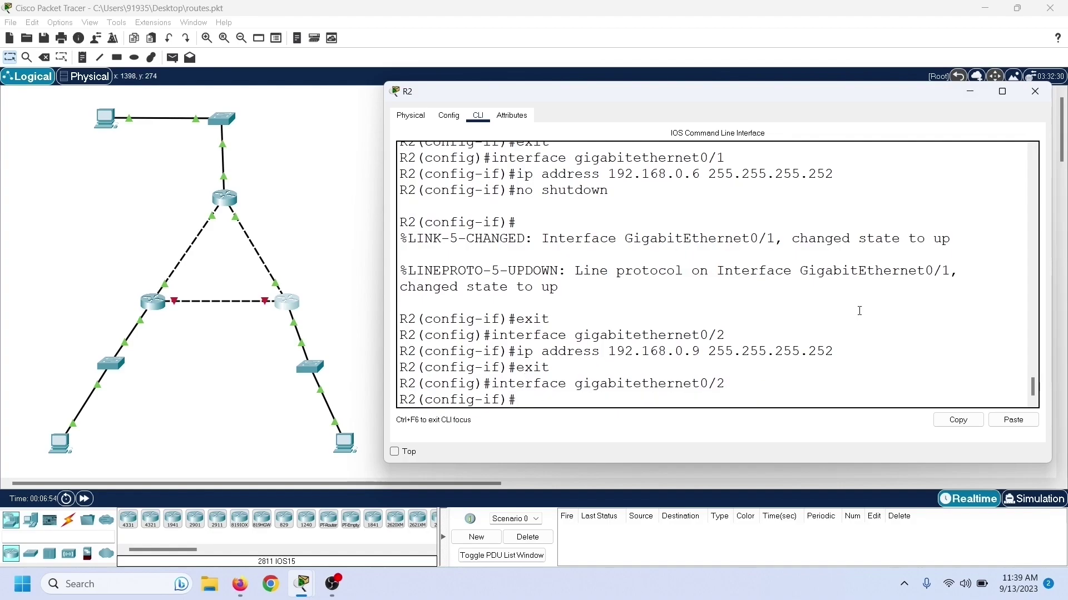
{"action": "type", "text": "no shutdown"}
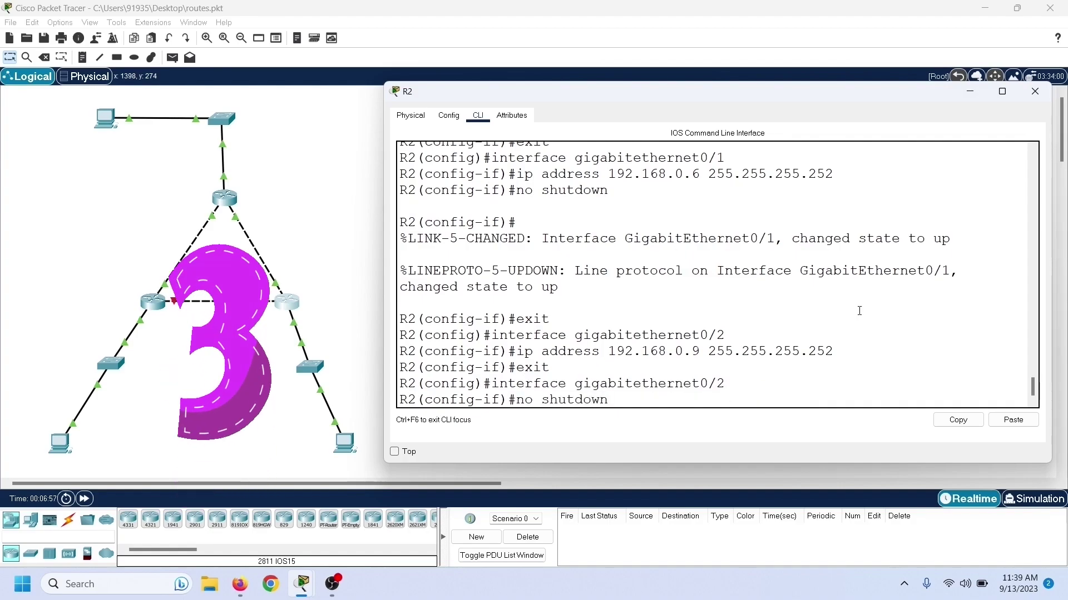
{"action": "key", "text": "Return"}
{"action": "type", "text": "exit"}
{"action": "key", "text": "Return"}
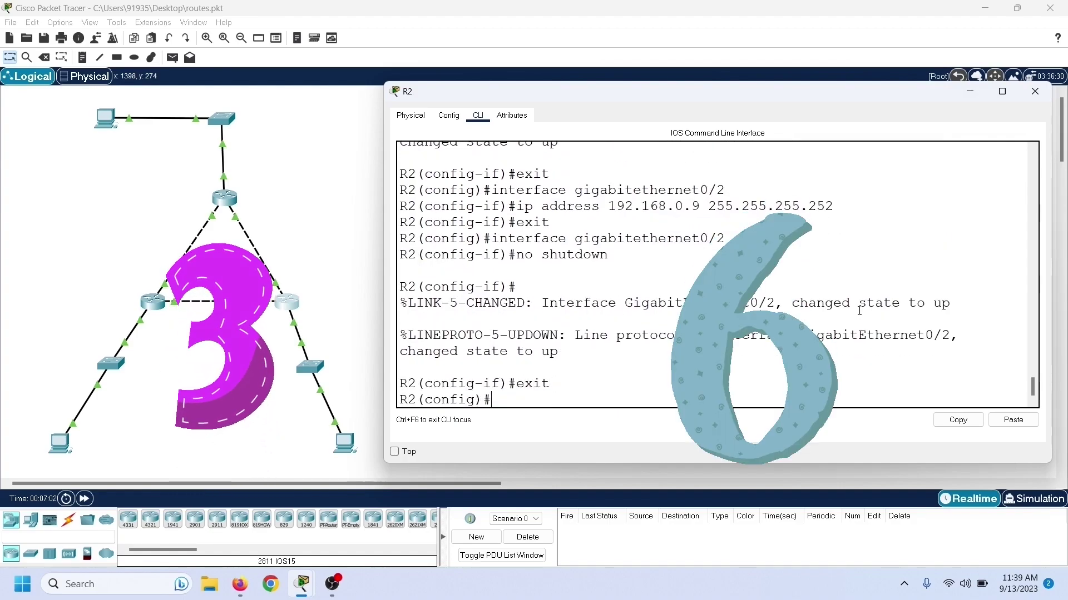
- Return R2 to privileged EXEC mode, display the IP routing table and enlarge the window to read the connected and local routes
{"action": "type", "text": "exit"}
{"action": "key", "text": "Return"}
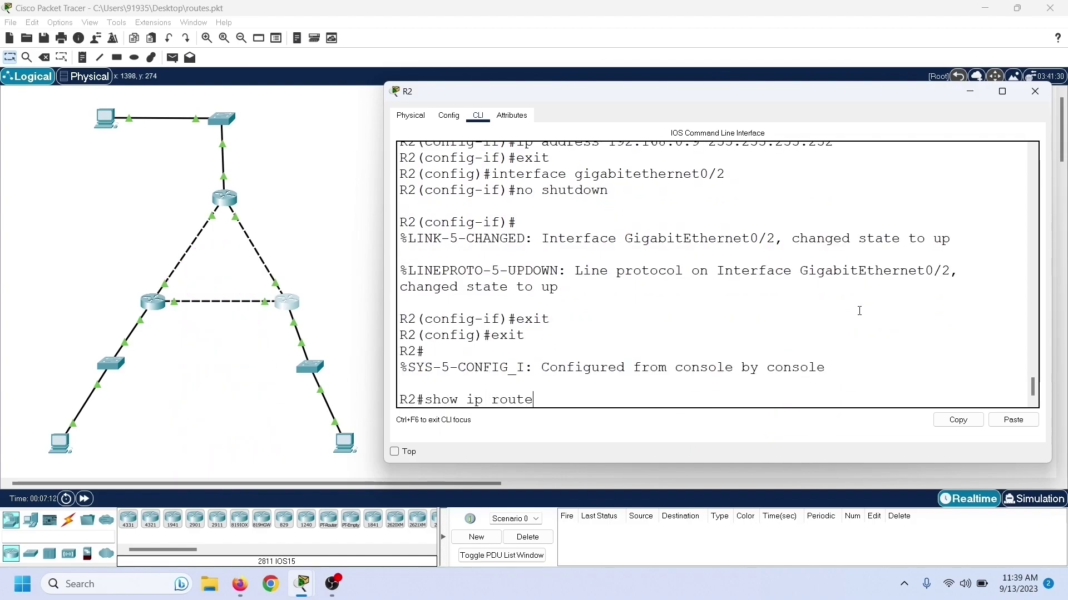
{"action": "type", "text": "show ip route"}
{"action": "key", "text": "Return"}
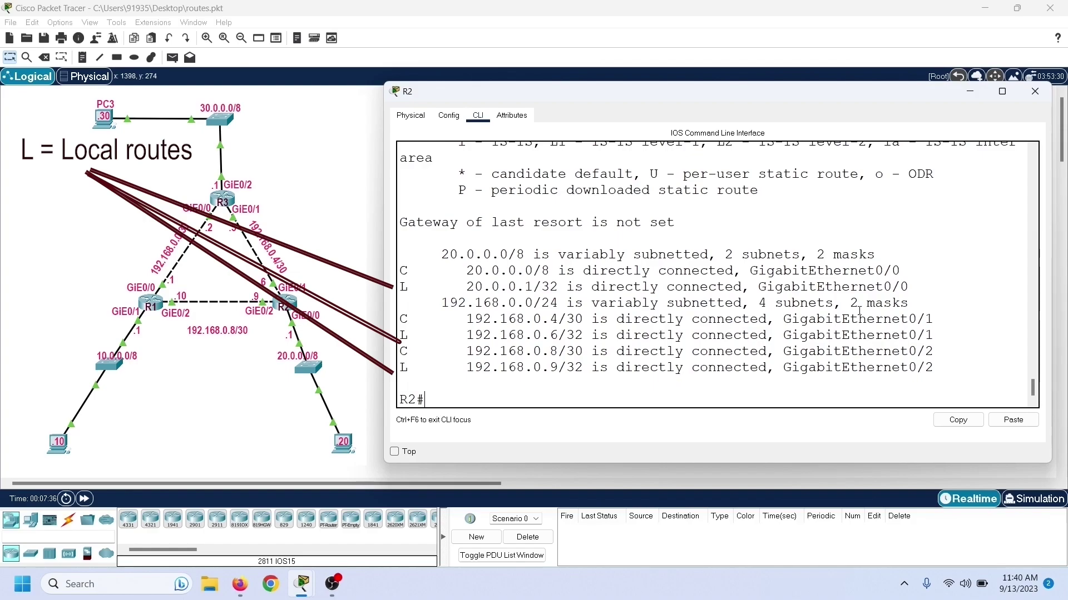
{"action": "left_click_drag", "start_coordinate": [803, 84], "coordinate": [797, 38]}
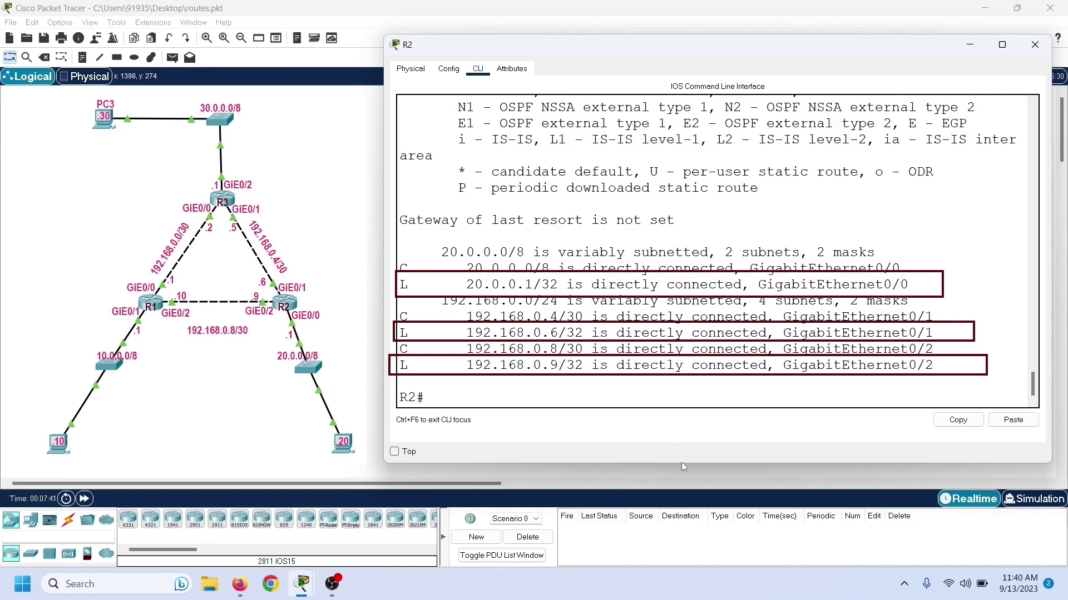
{"action": "left_click_drag", "start_coordinate": [682, 464], "coordinate": [679, 518]}
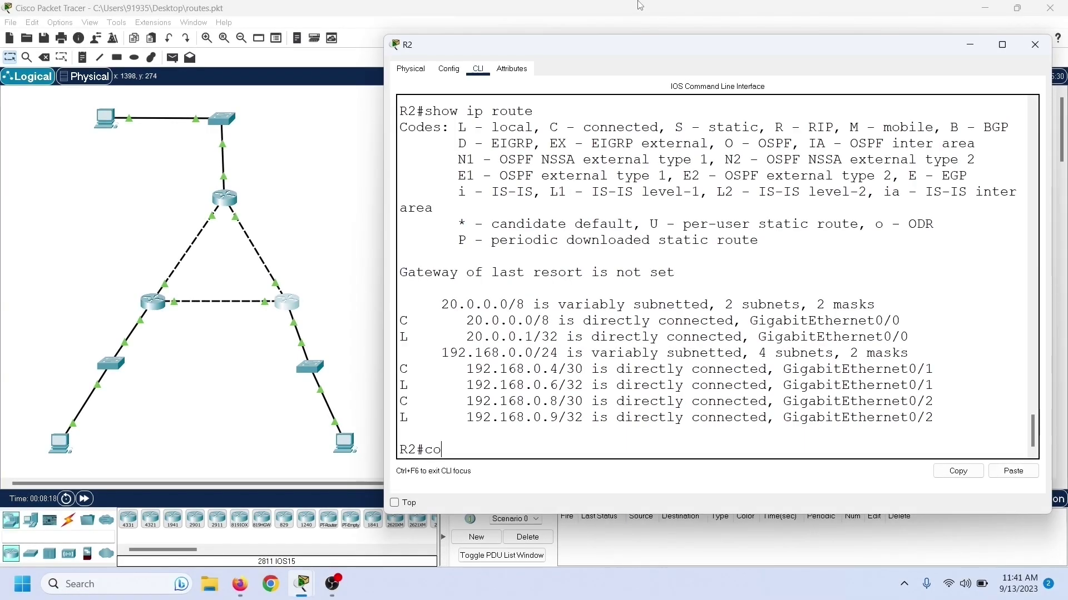
- In R2's global configuration, add a static route to 30.0.0.0 255.0.0.0 via next hop 192.168.0.10, and exit configuration mode
{"action": "type", "text": "nfig"}
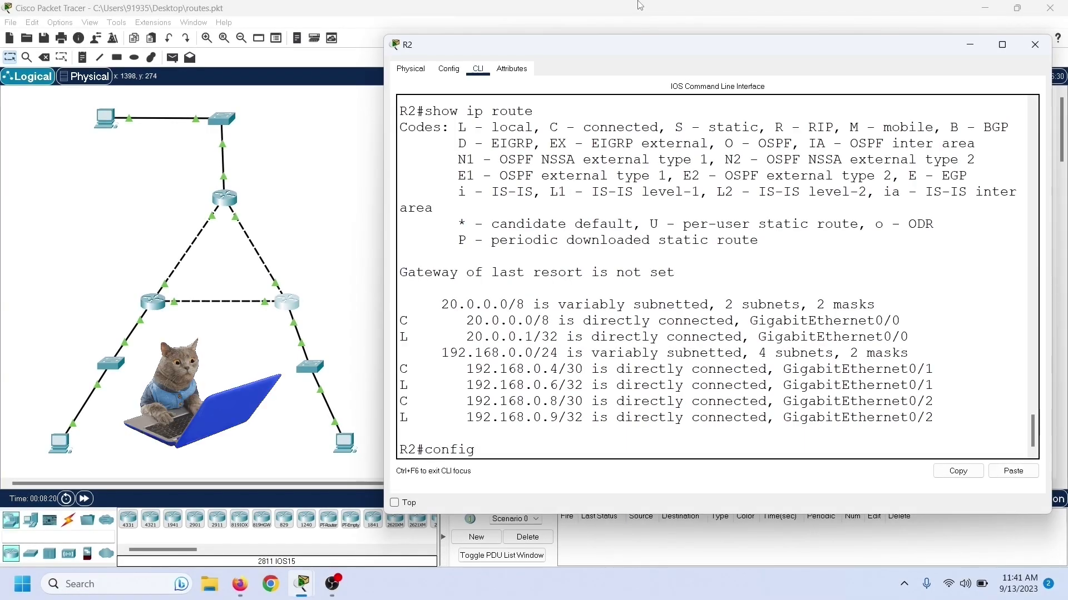
{"action": "type", "text": "ure terminal"}
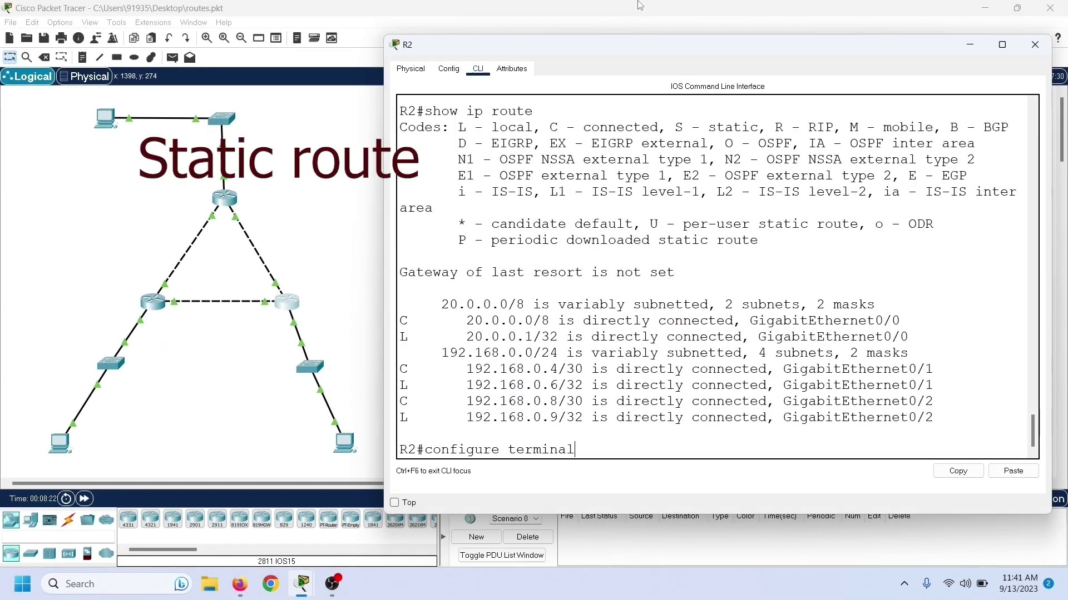
{"action": "key", "text": "Return"}
{"action": "type", "text": "ip route"}
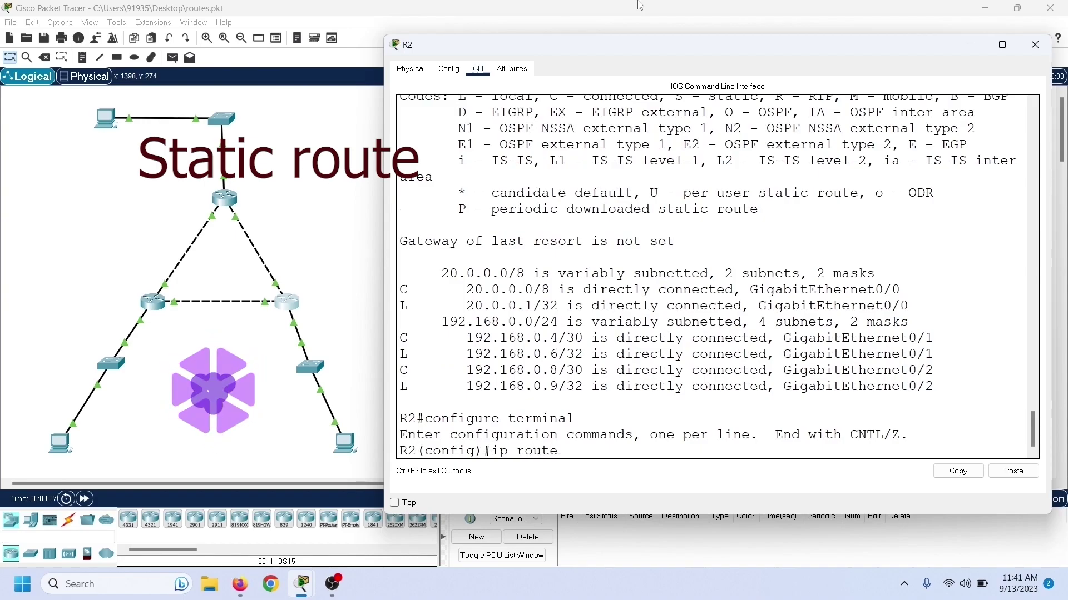
{"action": "type", "text": " 30.0.0.0"}
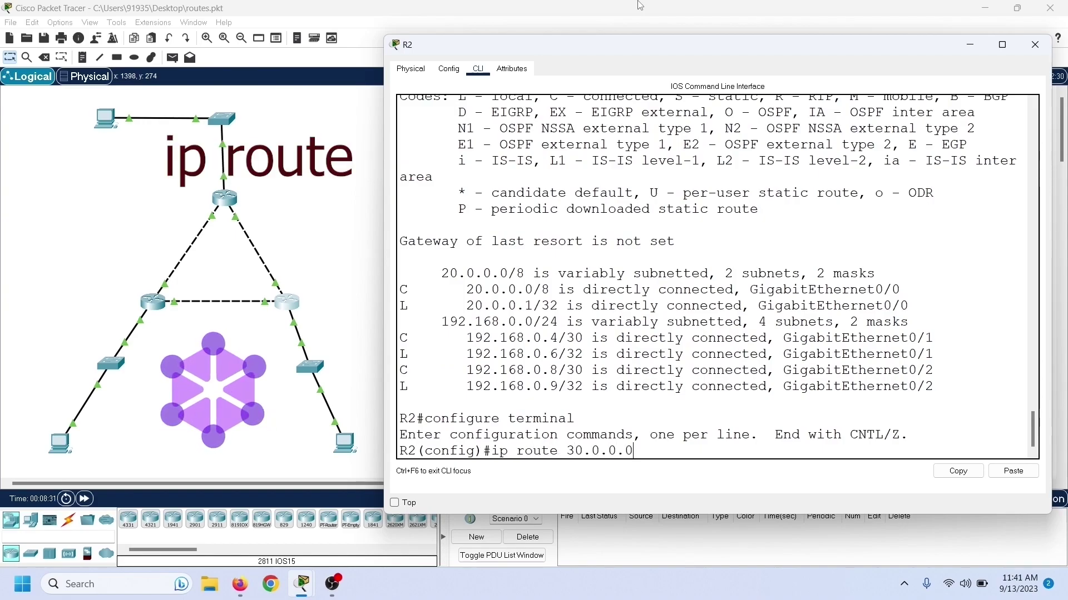
{"action": "type", "text": " 255.0.0"}
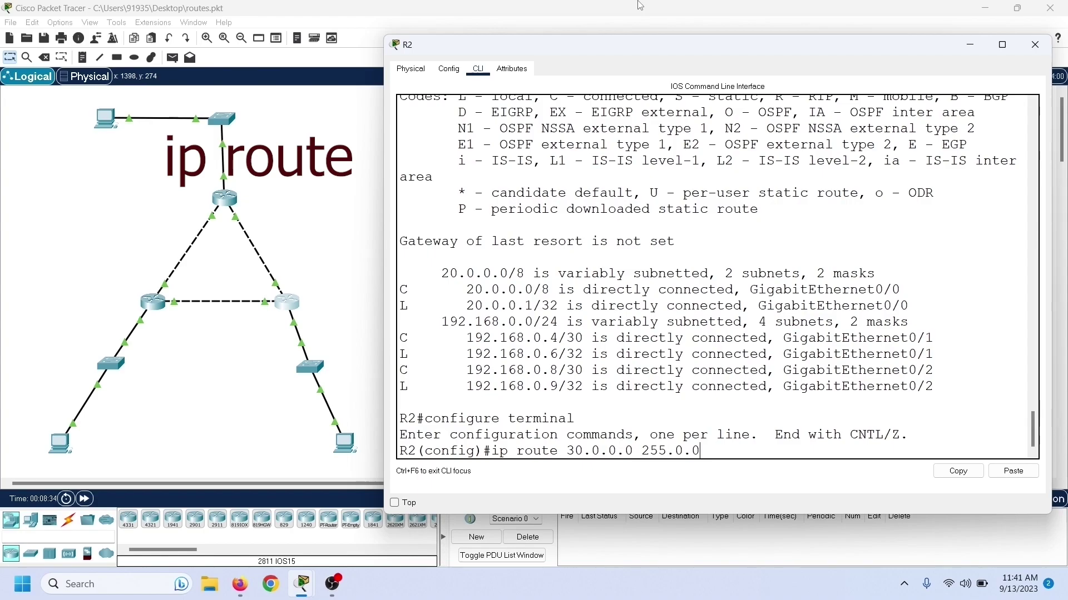
{"action": "type", "text": ".0 192.168."}
{"action": "type", "text": "0.10"}
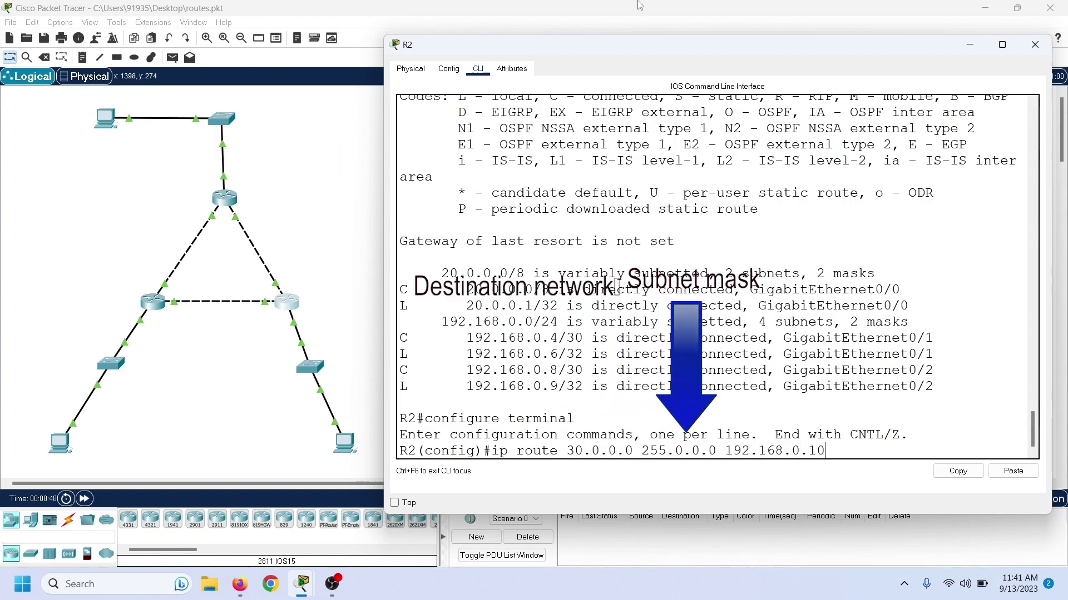
{"action": "key", "text": "Return"}
{"action": "type", "text": "exit"}
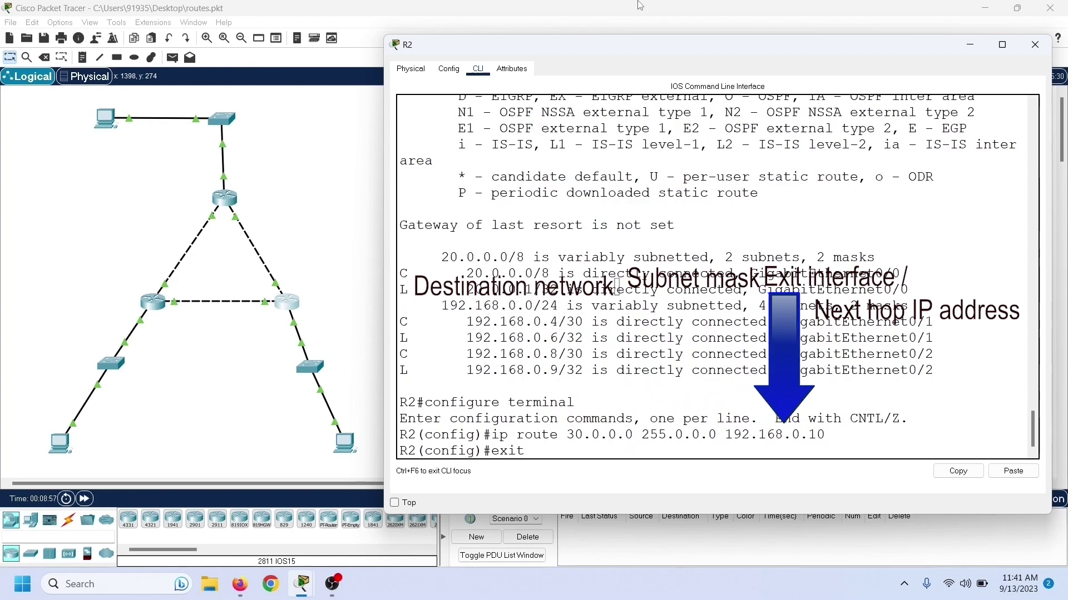
{"action": "key", "text": "Return"}
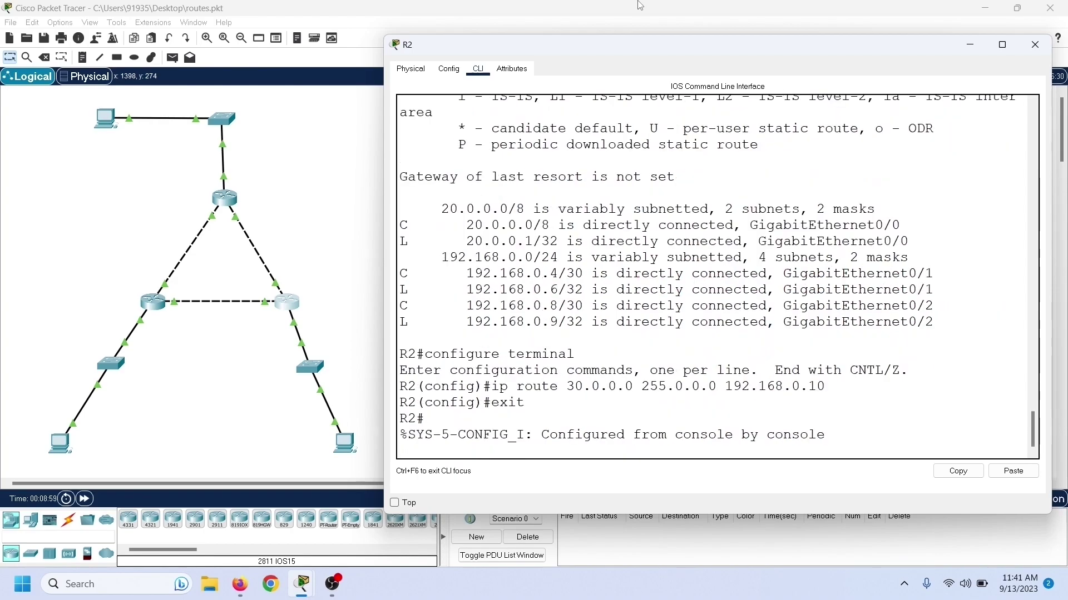
- Display R2's IP routing table again to check the static route to the 30.0.0.0 network
{"action": "key", "text": "Return"}
{"action": "type", "text": "show ip route"}
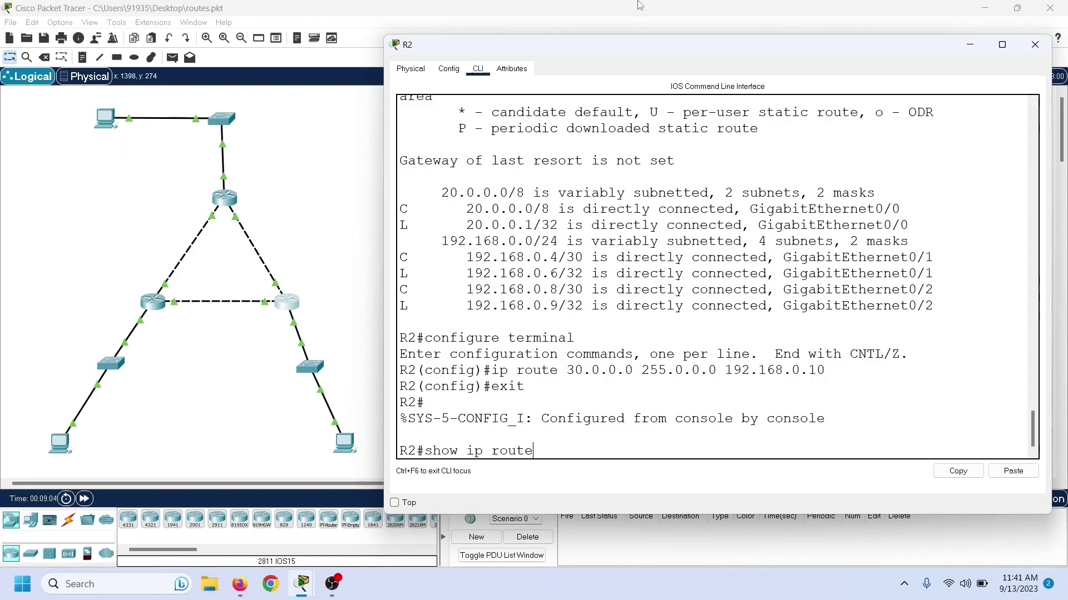
{"action": "key", "text": "Return"}
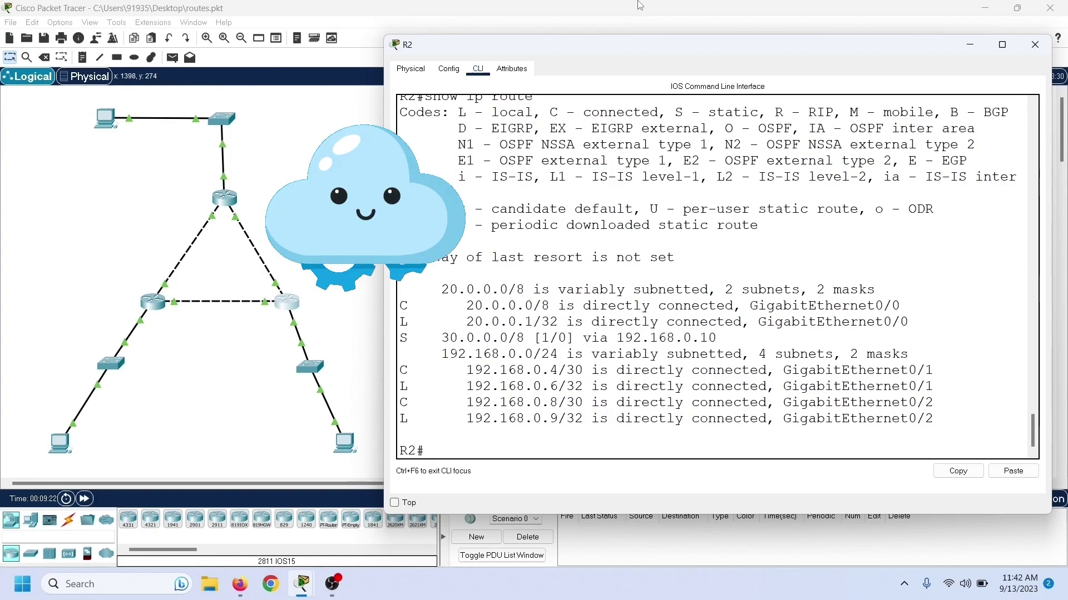
- Enter R2's global configuration mode, start RIP router configuration and add network 20.0.0.0
{"action": "type", "text": "configure "}
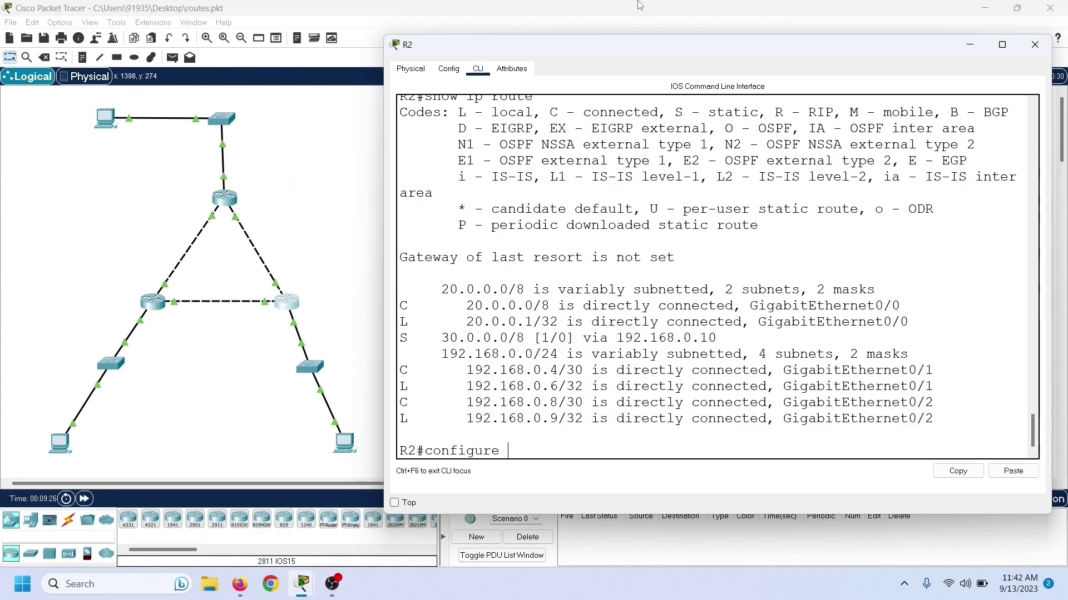
{"action": "type", "text": "terminal"}
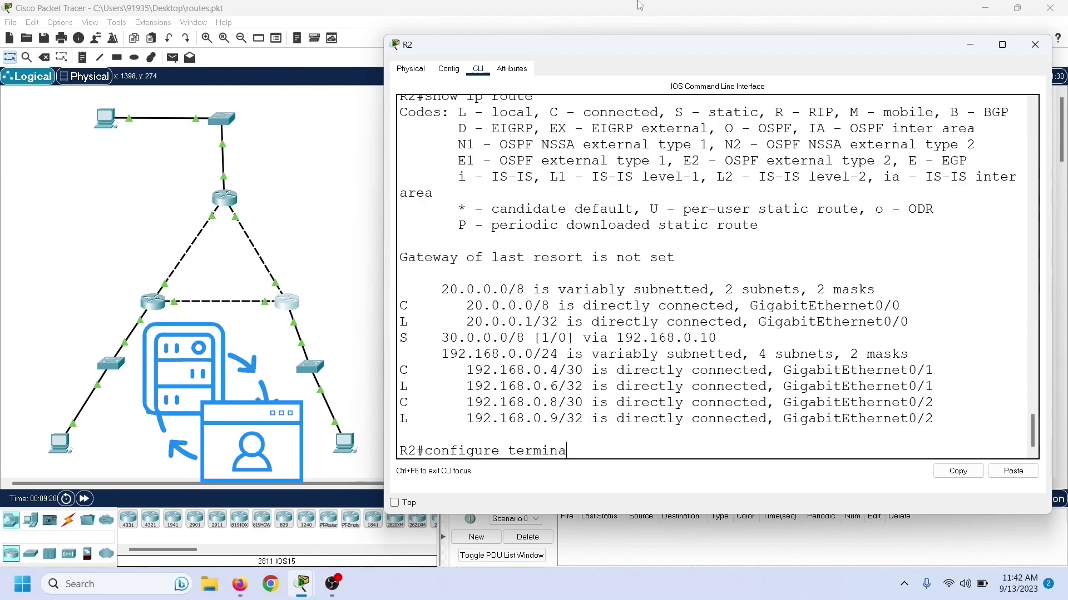
{"action": "key", "text": "Return"}
{"action": "type", "text": "router rip"}
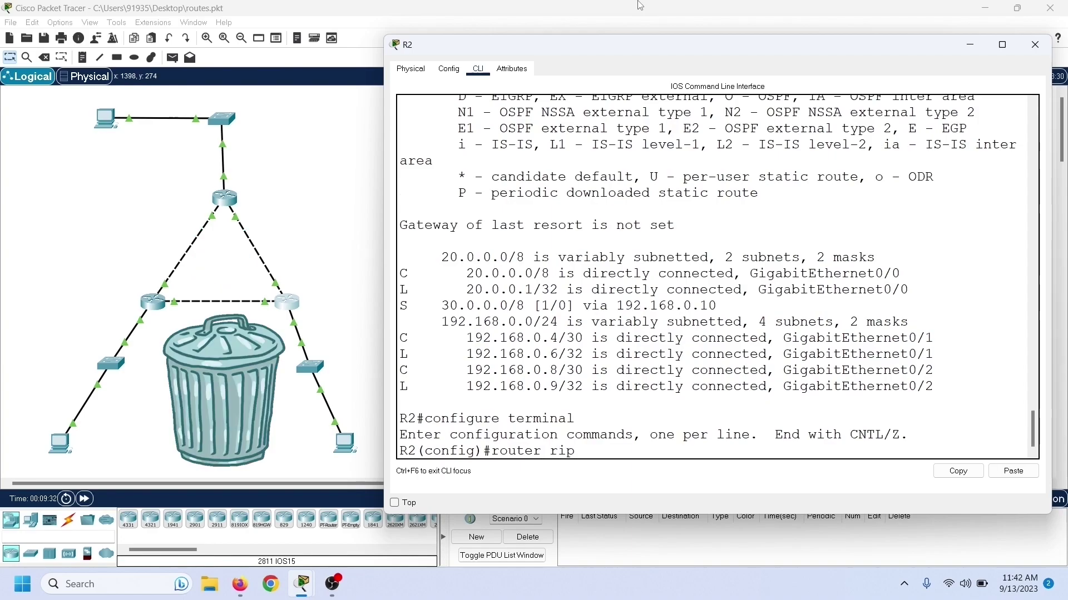
{"action": "key", "text": "Return"}
{"action": "type", "text": "network"}
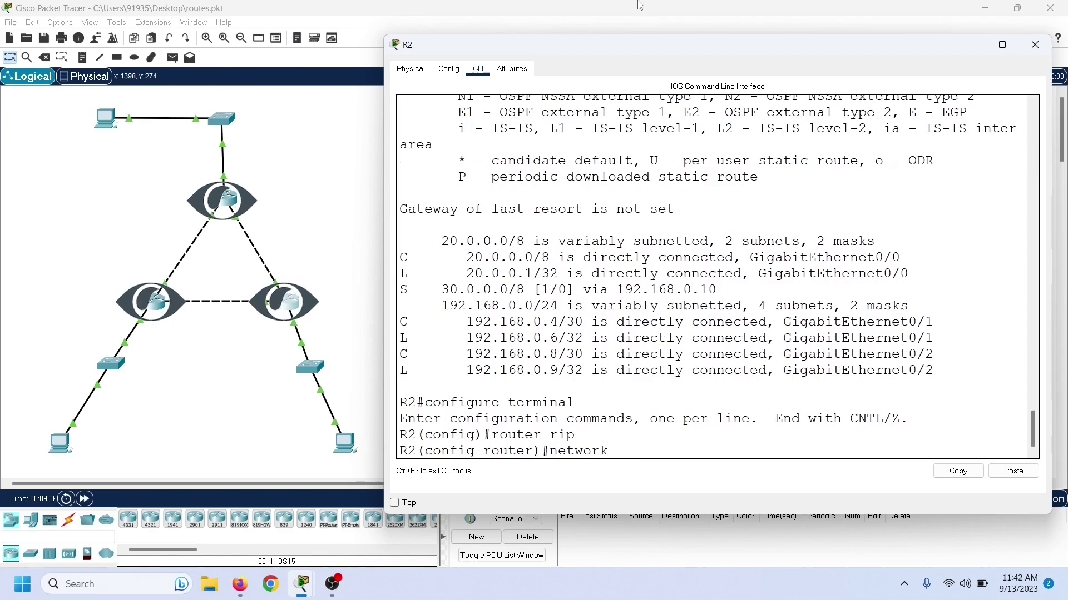
{"action": "type", "text": " 20.0.0.0"}
{"action": "key", "text": "Return"}
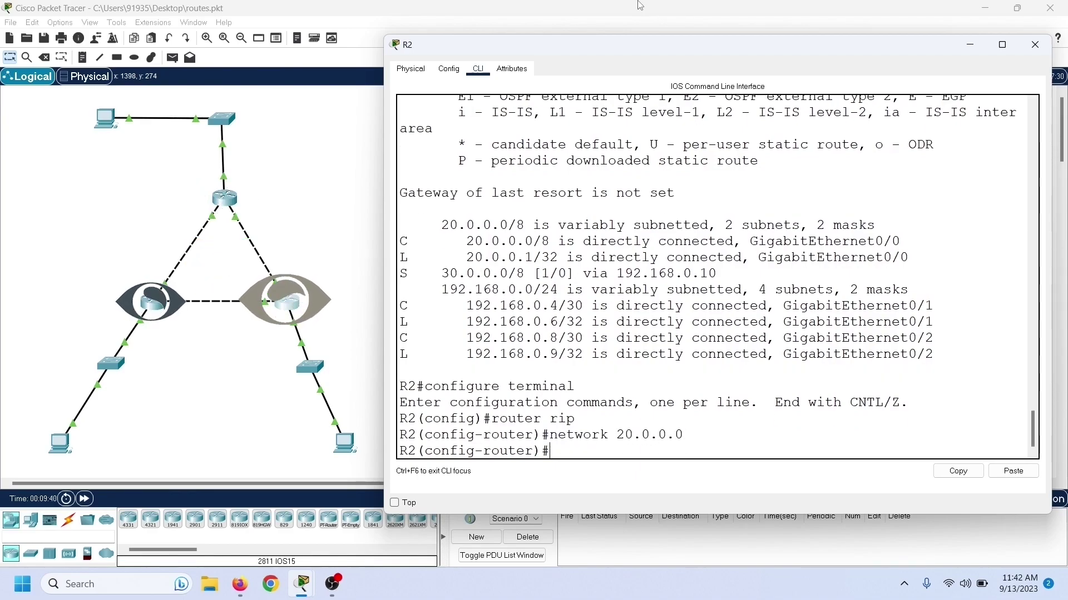
- Add network 192.168.0.0 to R2's RIP process, set RIP to version 2, and return to privileged EXEC mode
{"action": "type", "text": "n"}
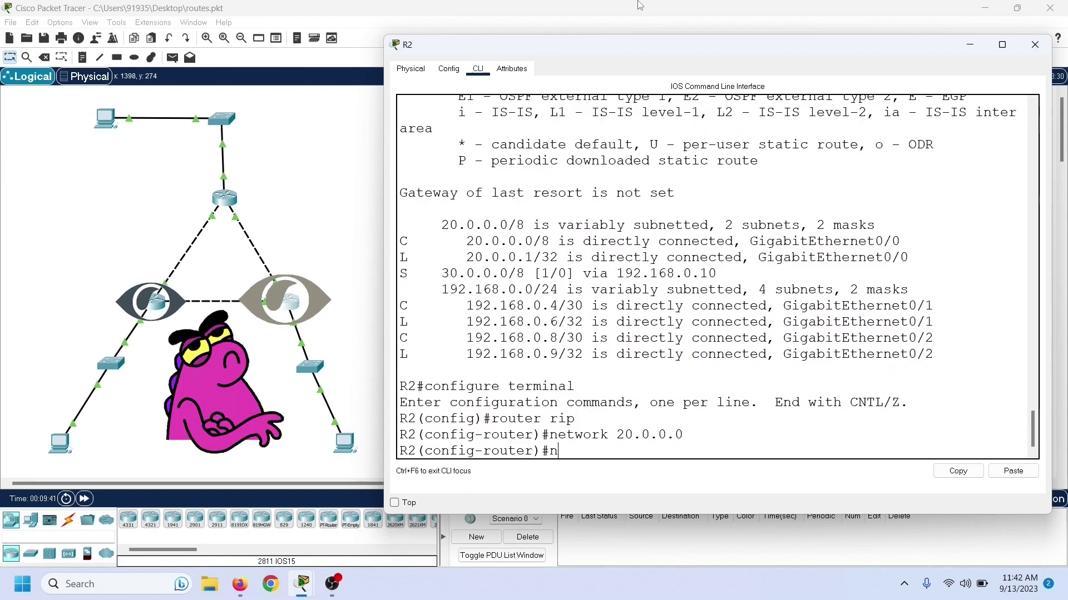
{"action": "type", "text": "etwork "}
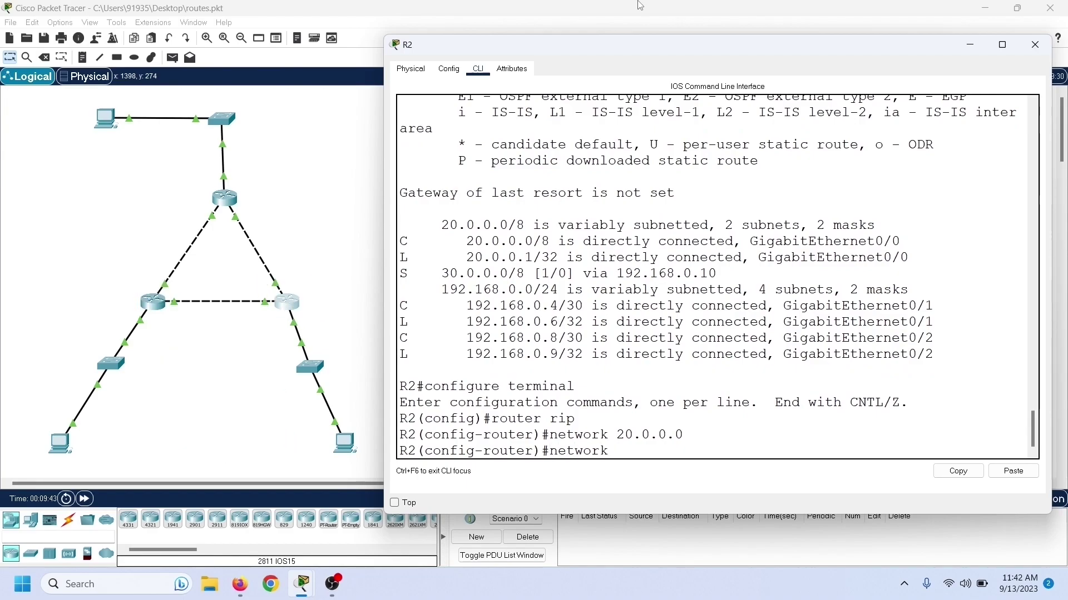
{"action": "type", "text": "192.168.0.0"}
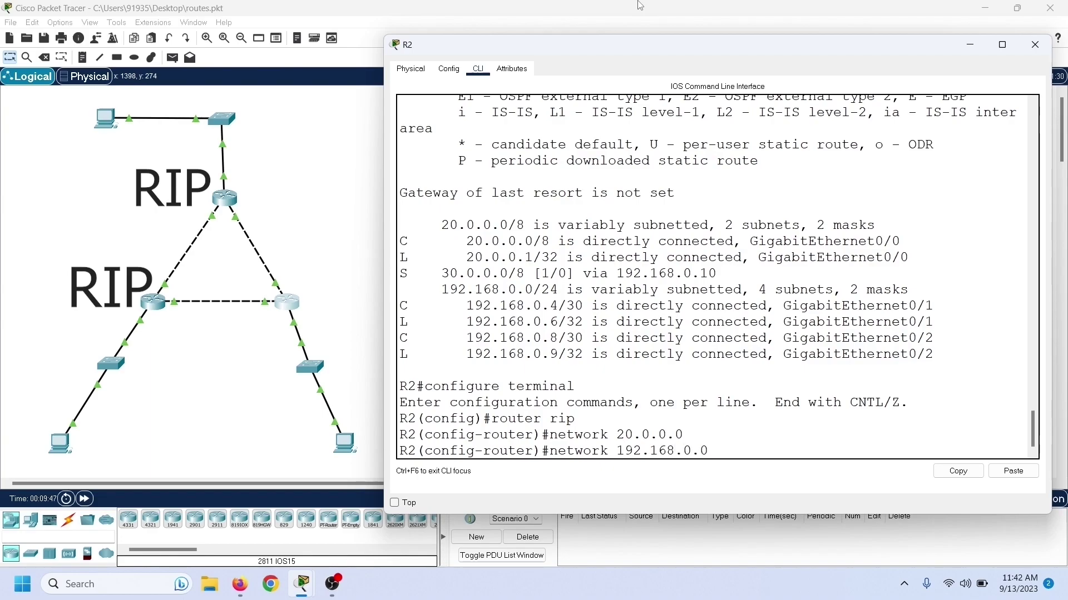
{"action": "key", "text": "Return"}
{"action": "type", "text": "version 2"}
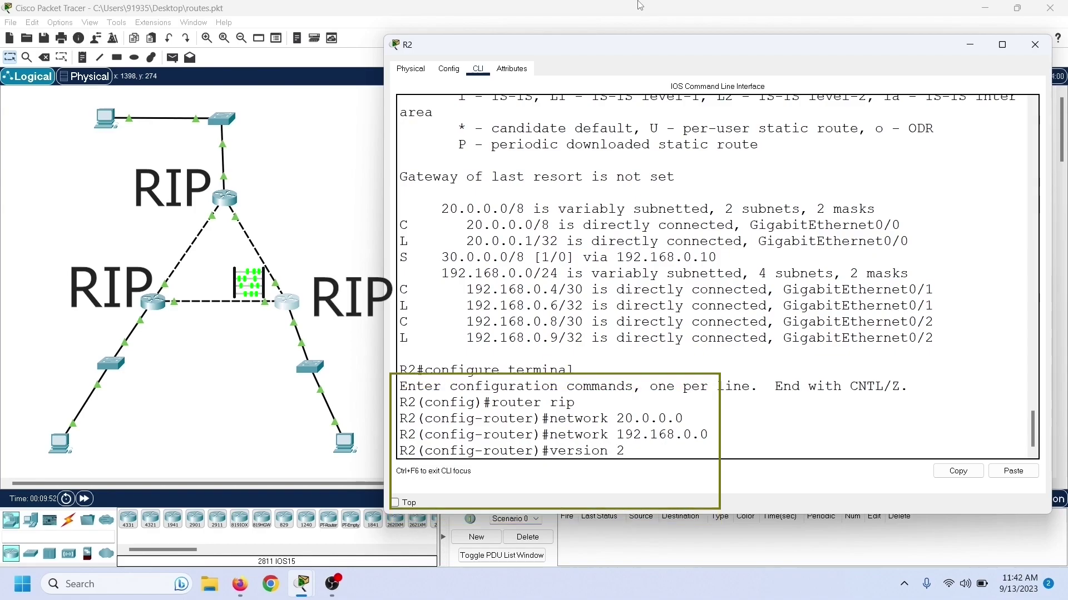
{"action": "key", "text": "Return"}
{"action": "type", "text": "exit"}
{"action": "key", "text": "Return"}
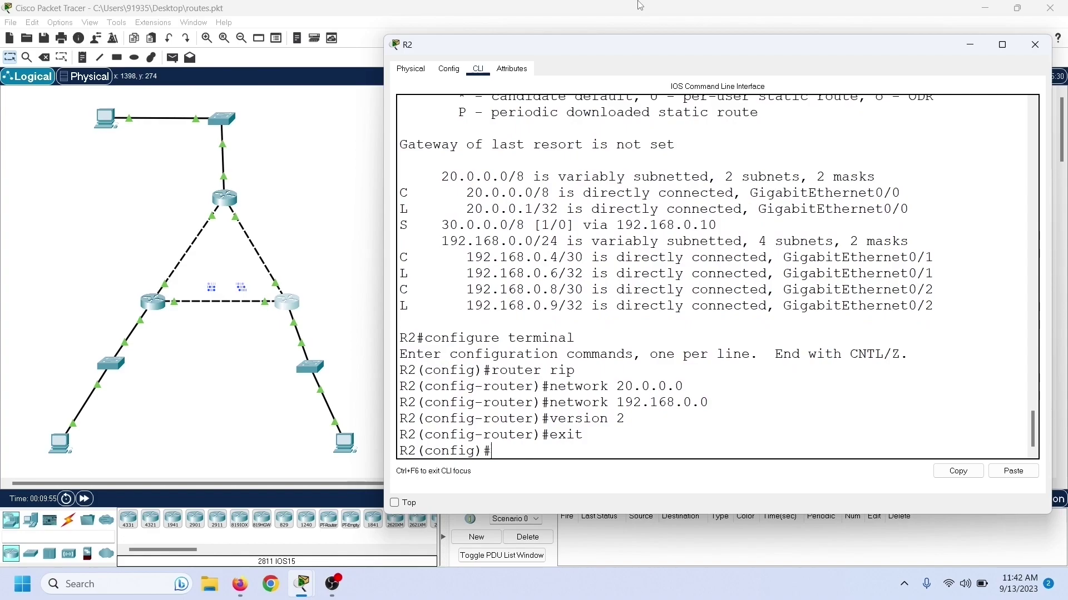
{"action": "type", "text": "exit"}
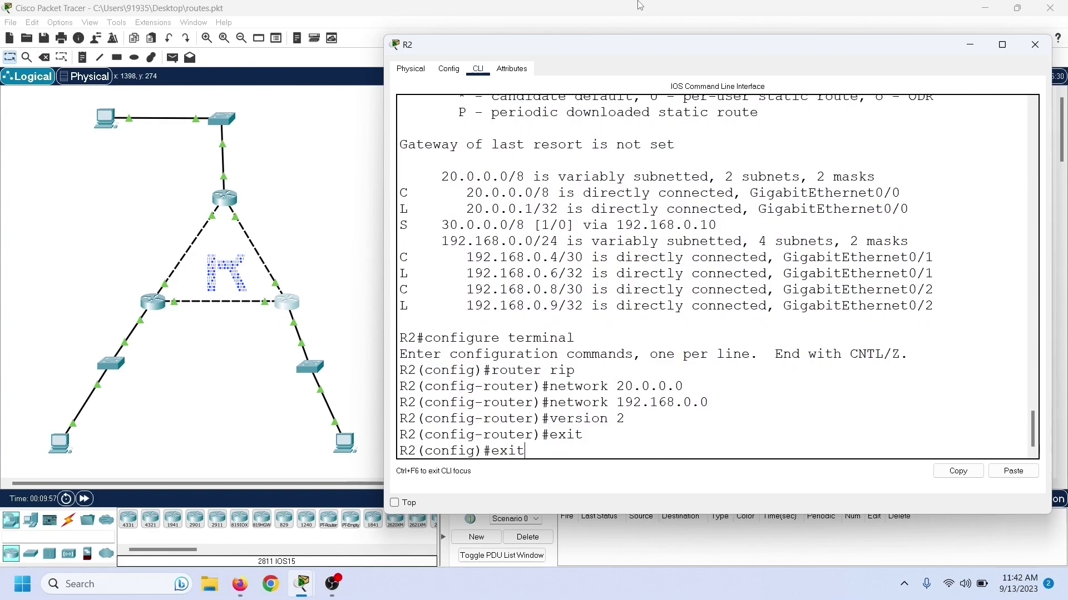
{"action": "key", "text": "Return"}
{"action": "key", "text": "Return"}
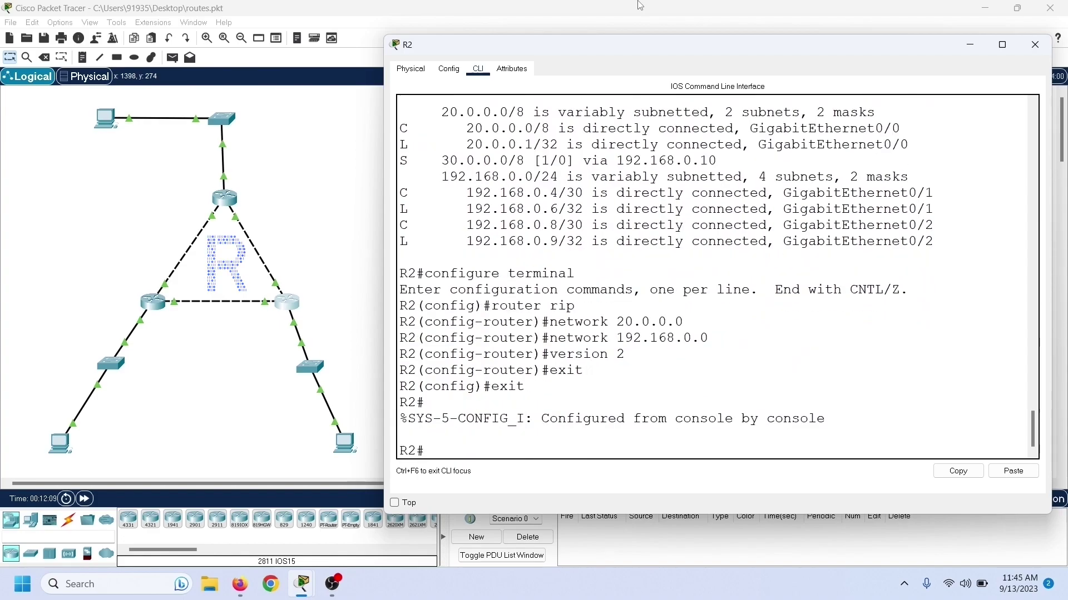
- Display R2's full IP routing table and widen the window to read the RIP routes on single lines
{"action": "type", "text": "show ip rout"}
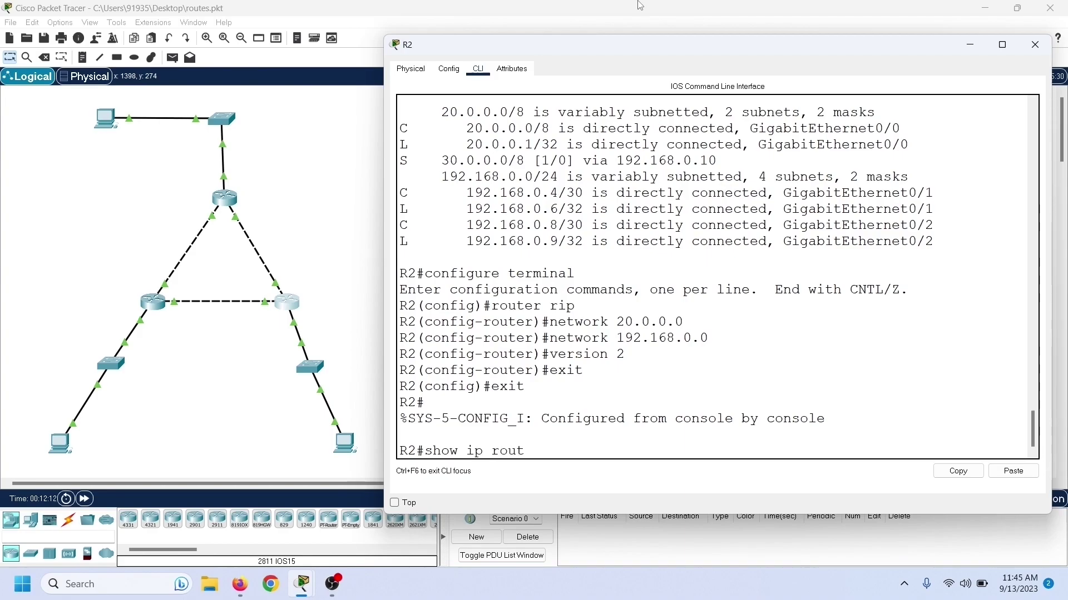
{"action": "type", "text": "e"}
{"action": "key", "text": "Return"}
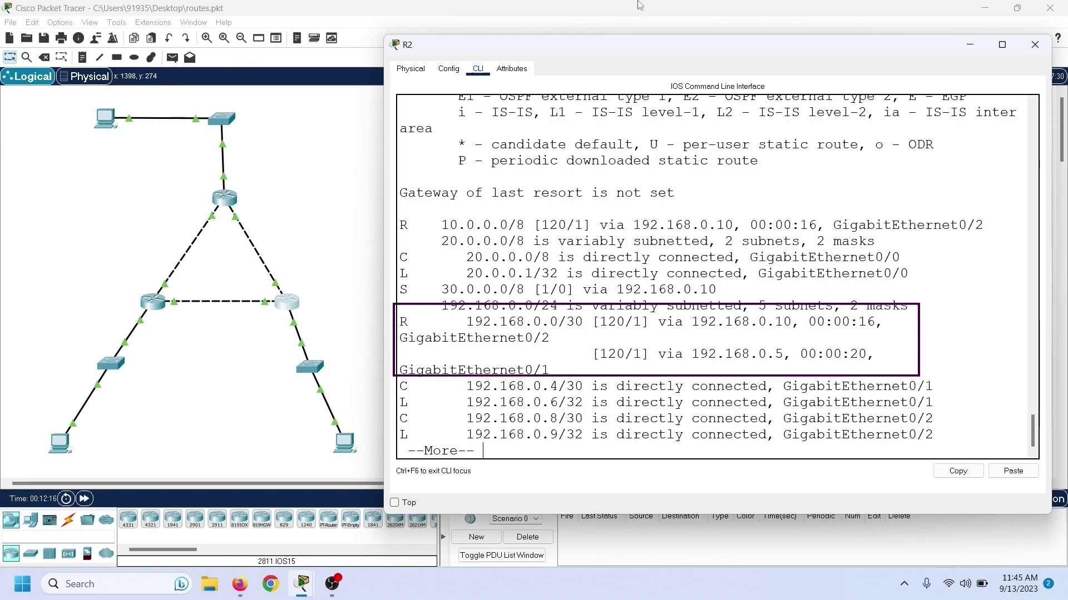
{"action": "key", "text": "space"}
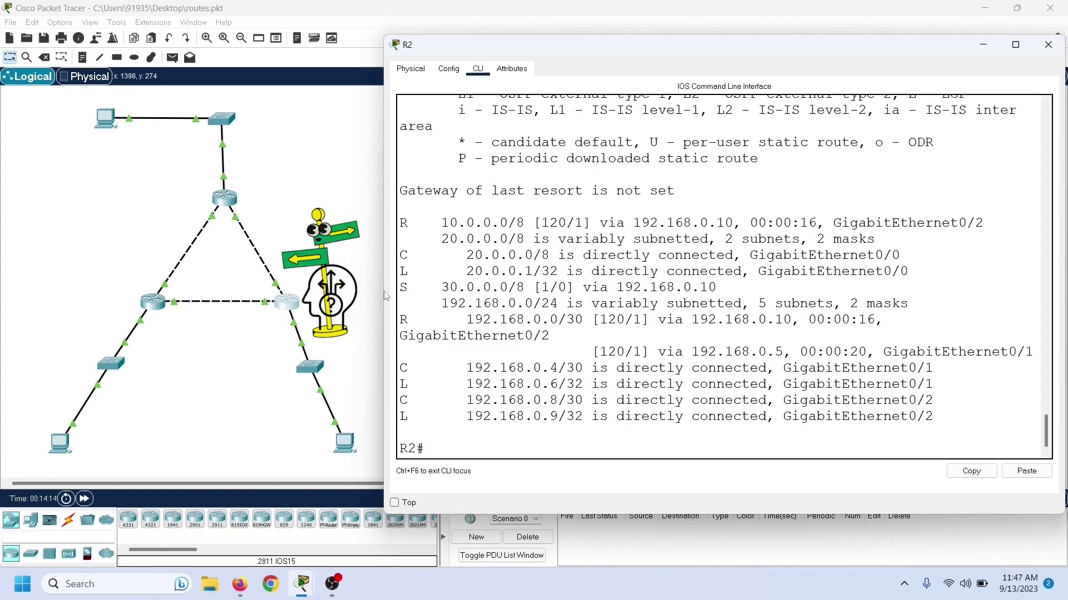
{"action": "left_click_drag", "start_coordinate": [384, 291], "coordinate": [370, 291]}
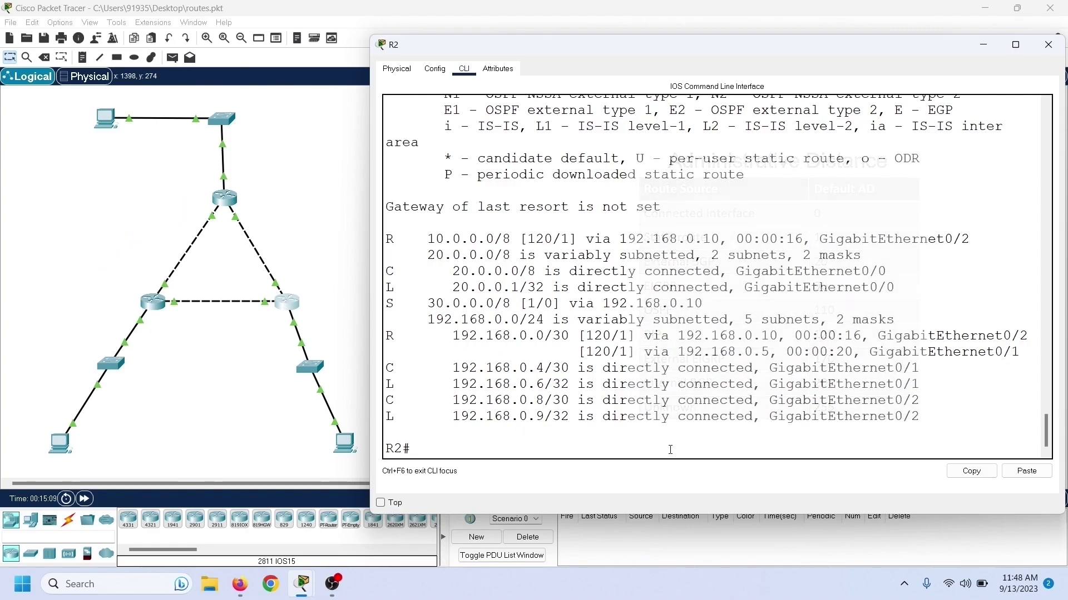
- Trace the route from PC1's command prompt to 30.0.0.30, widen the window to read the hops, and close PC1
{"action": "left_click", "coordinate": [344, 443]}
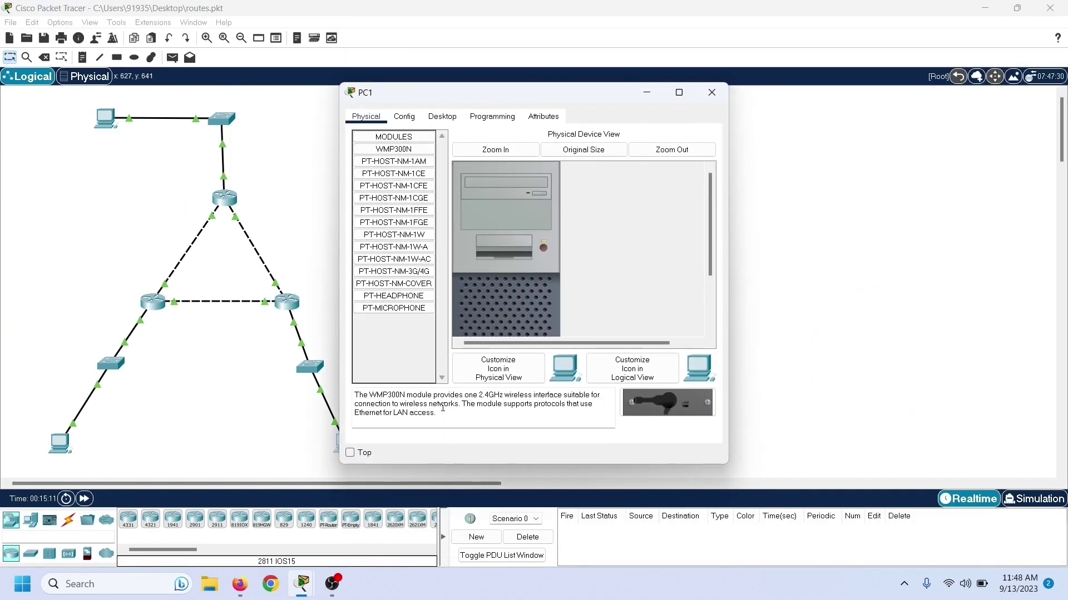
{"action": "left_click", "coordinate": [442, 116]}
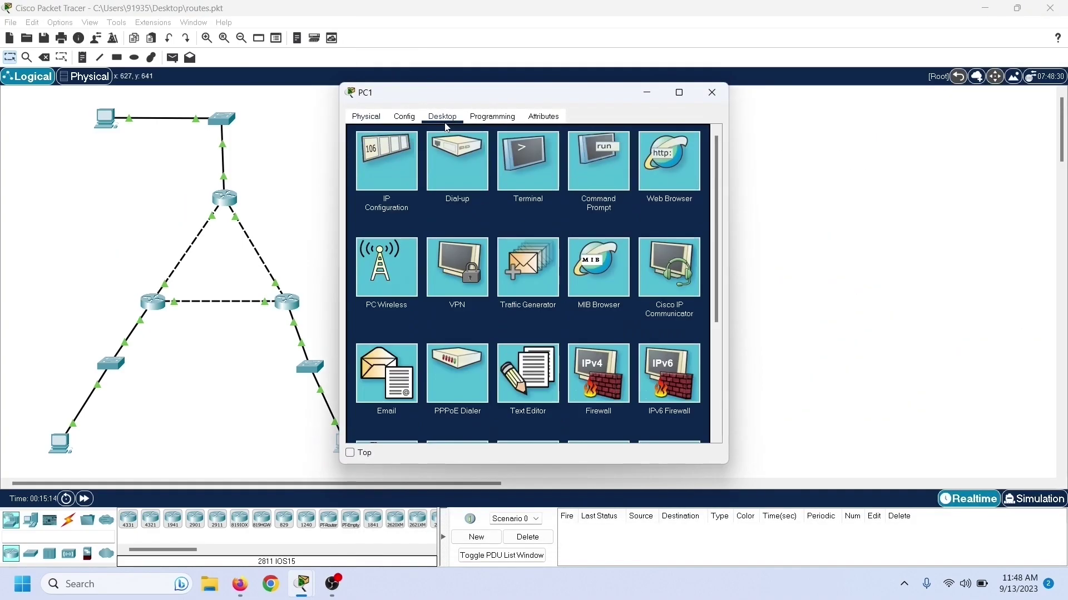
{"action": "left_click", "coordinate": [603, 175]}
{"action": "left_click_drag", "start_coordinate": [476, 107], "coordinate": [577, 116]}
{"action": "type", "text": "tr"}
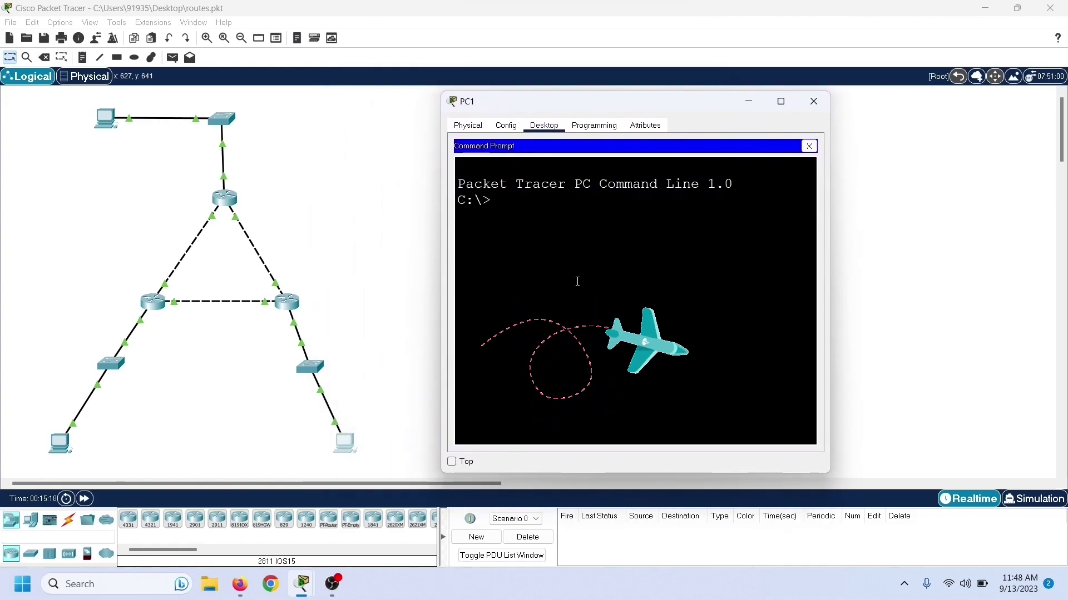
{"action": "type", "text": "acert 30.0.0.30"}
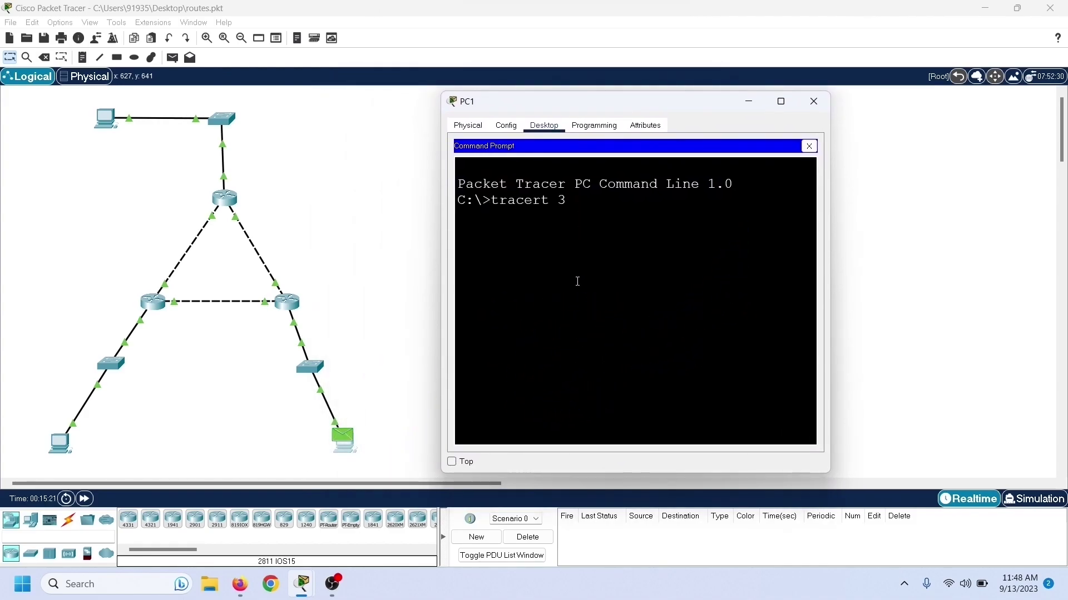
{"action": "key", "text": "Return"}
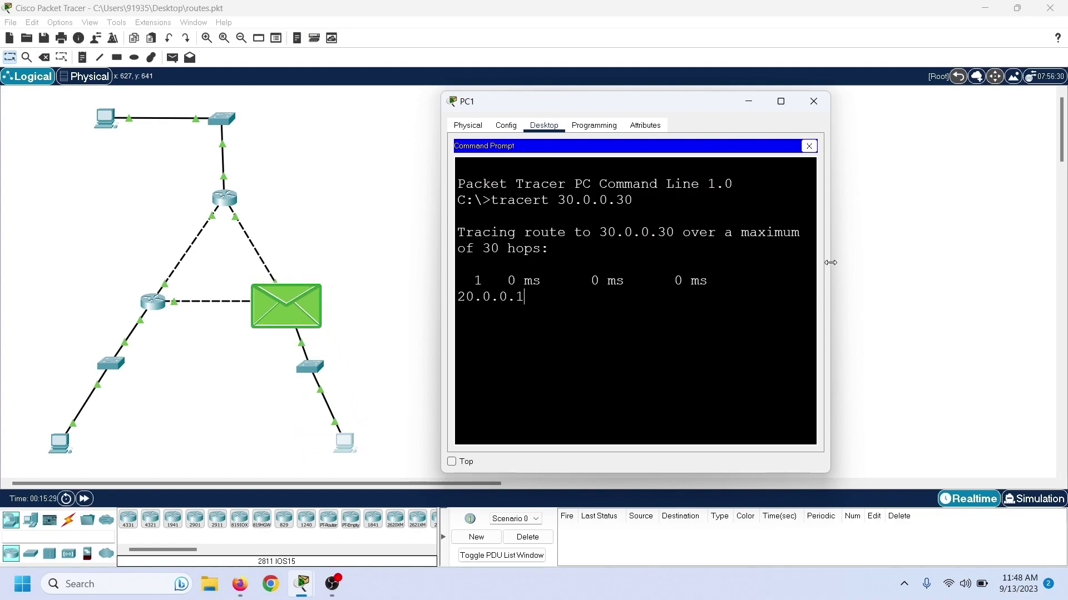
{"action": "left_click_drag", "start_coordinate": [830, 265], "coordinate": [927, 266]}
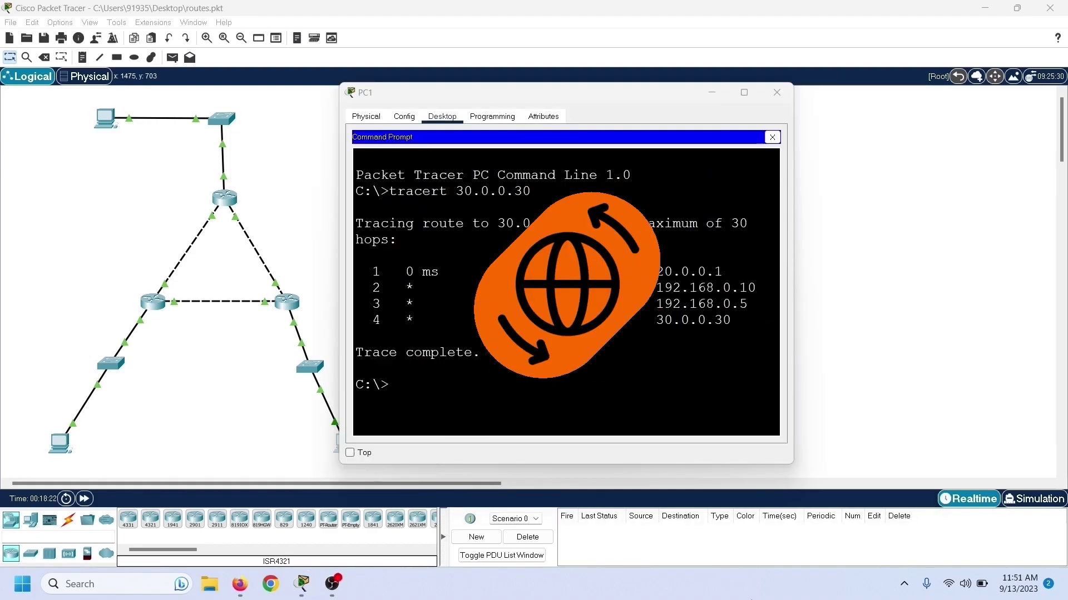
{"action": "left_click", "coordinate": [777, 93]}
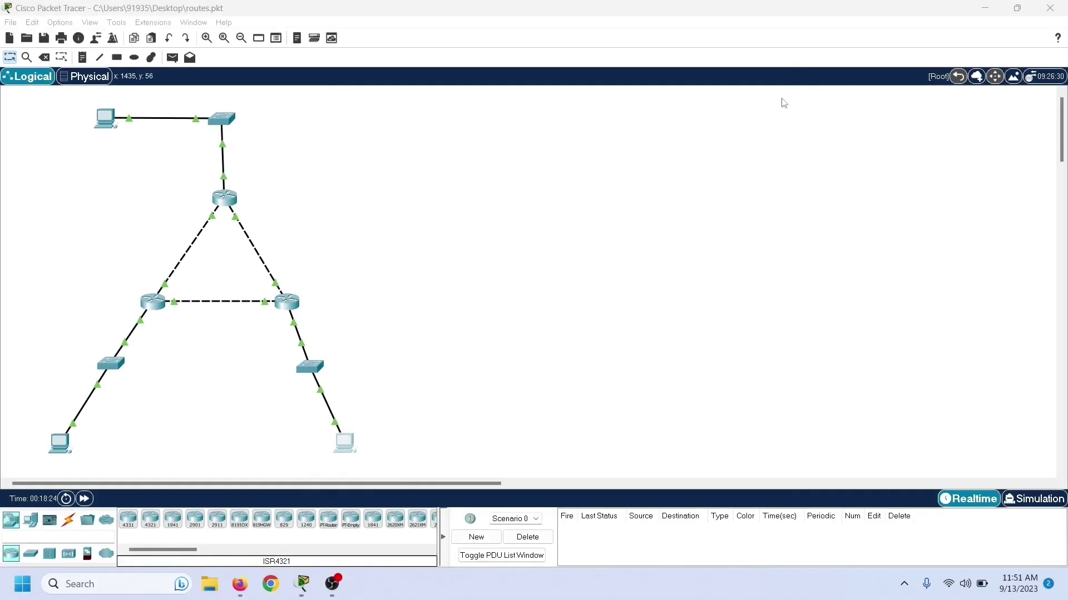
- In R2's global configuration, add a static route to 30.0.0.0 255.0.0.0 via 192.168.0.10 with administrative distance 125, and exit configuration mode
{"action": "mouse_move", "coordinate": [302, 584]}
{"action": "left_click", "coordinate": [374, 520]}
{"action": "type", "text": "configure terminal"}
{"action": "key", "text": "Return"}
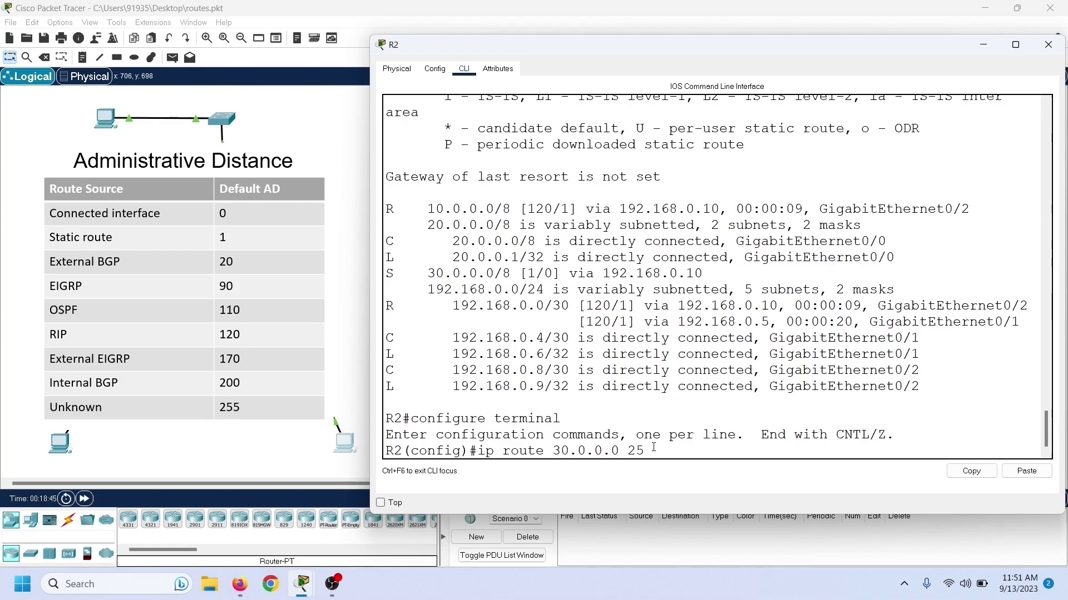
{"action": "type", "text": "0.0.0 192.168.0.10 125"}
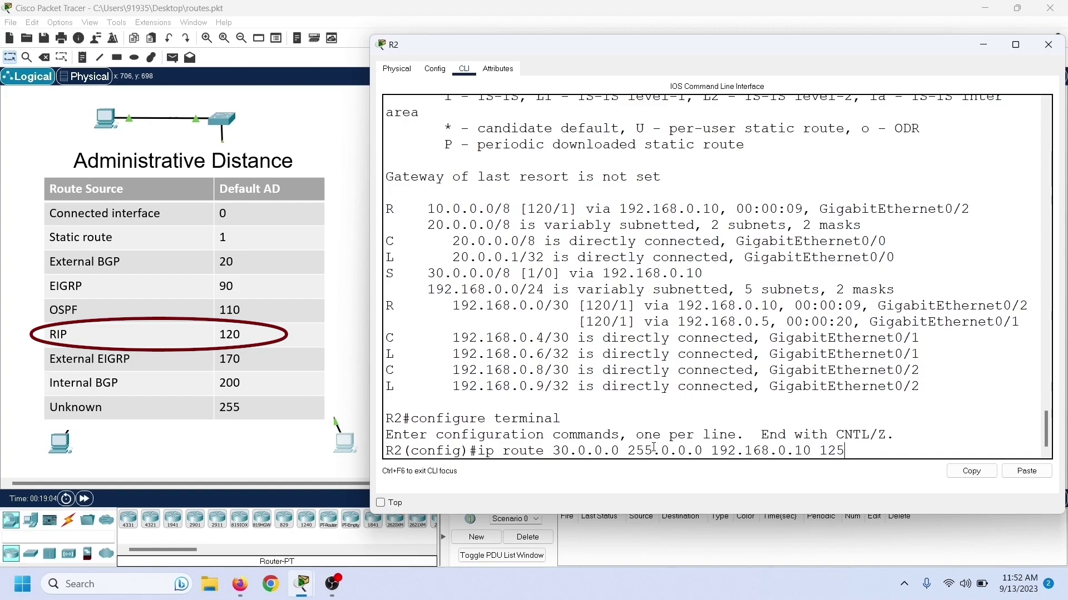
{"action": "key", "text": "Return"}
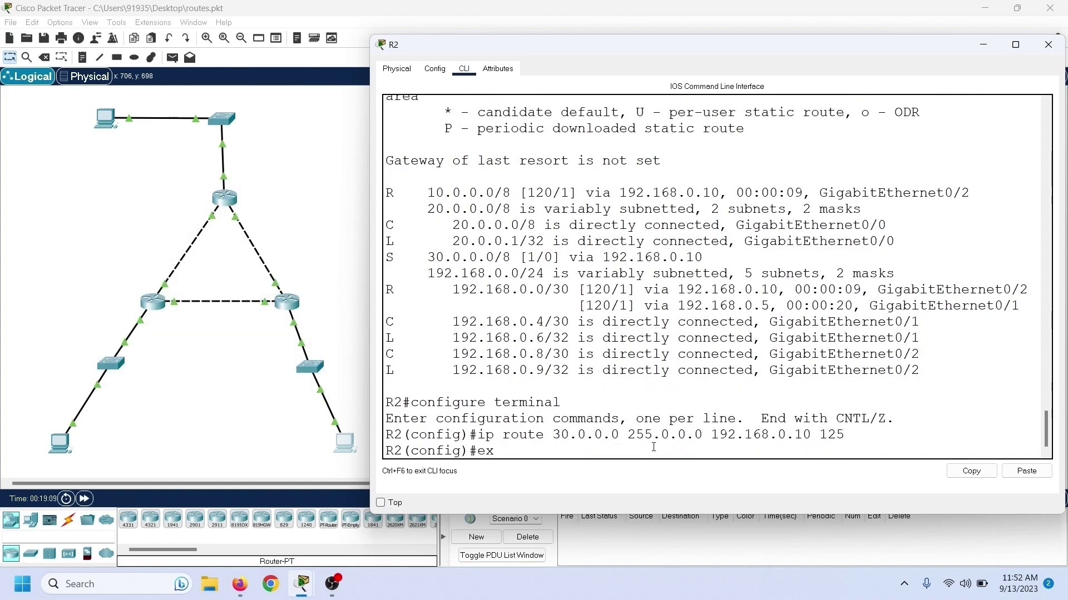
{"action": "key", "text": "Return"}
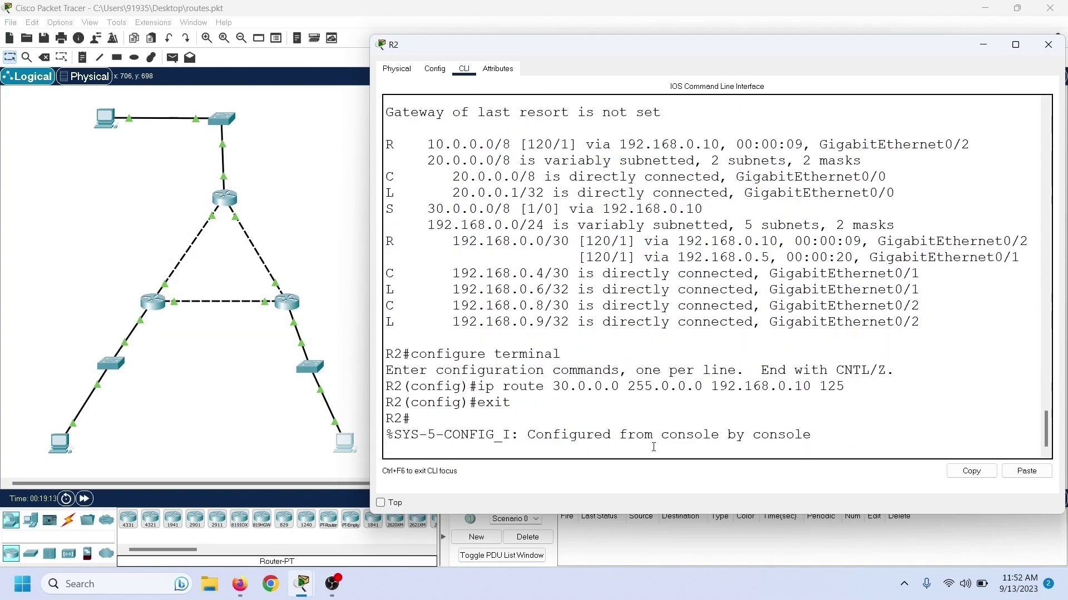
{"action": "key", "text": "Return"}
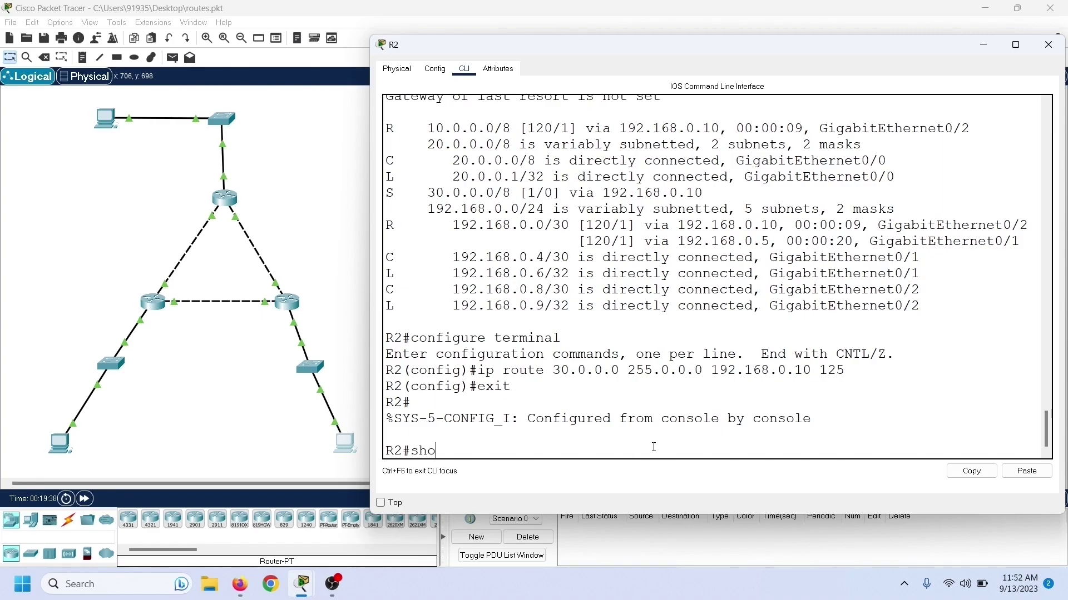
- Display R2's IP routing table and make the window taller to check the route source for network 30.0.0.0
{"action": "type", "text": "ip route"}
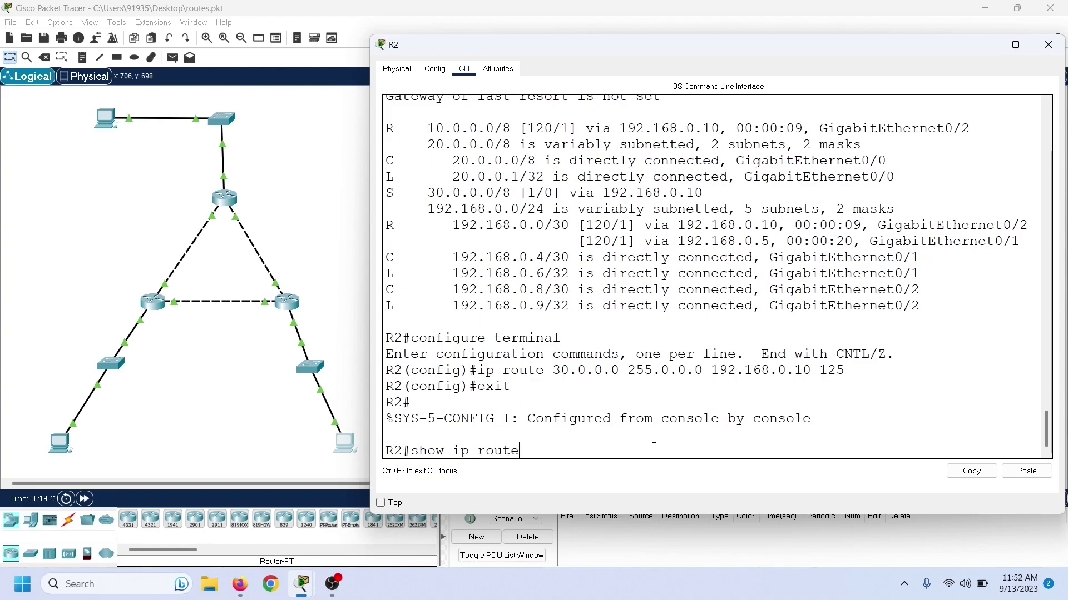
{"action": "key", "text": "Return"}
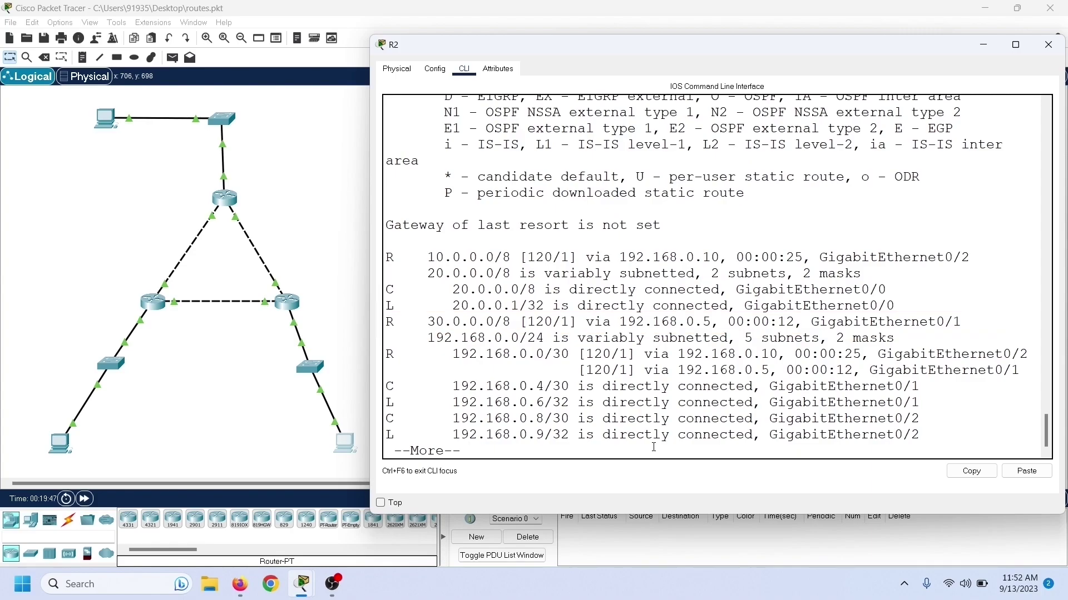
{"action": "left_click_drag", "start_coordinate": [634, 514], "coordinate": [635, 561]}
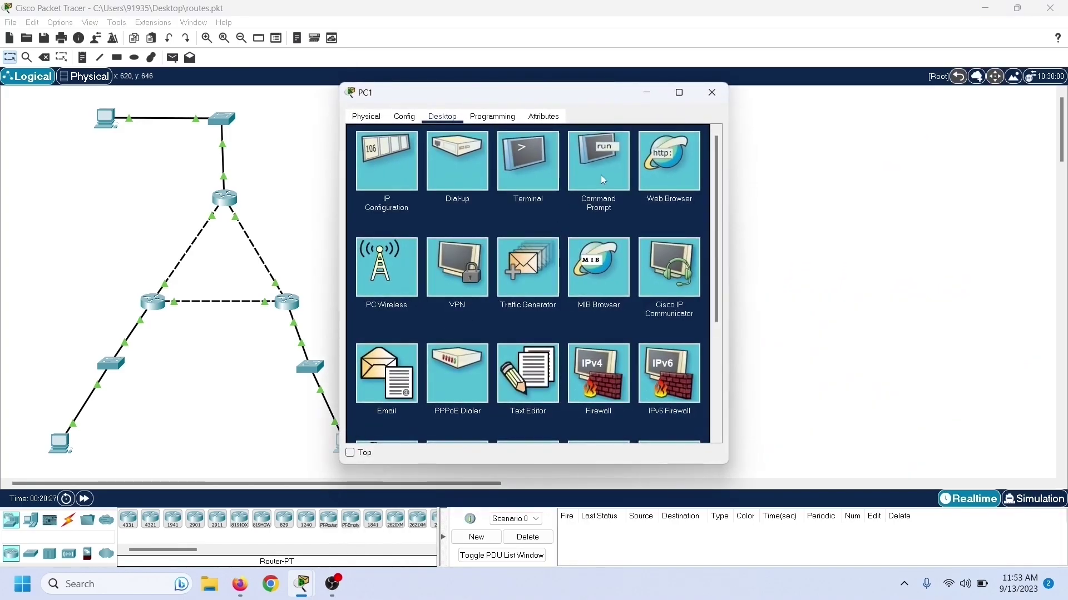
- Repeat the trace to 30.0.0.30 from PC1's command prompt and enlarge the window to read the complete path
{"action": "left_click", "coordinate": [601, 174]}
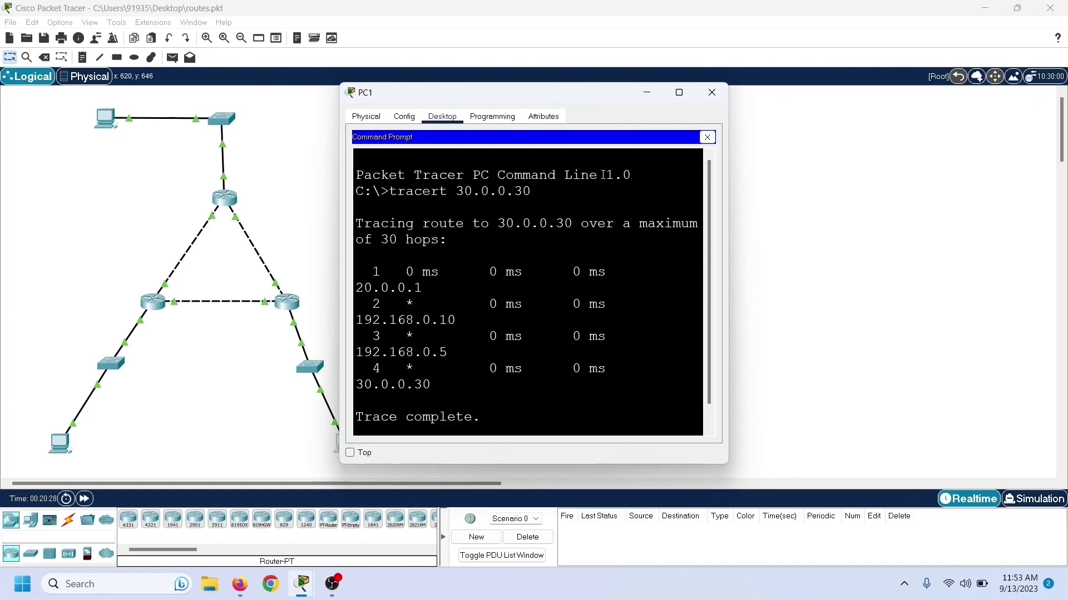
{"action": "left_click_drag", "start_coordinate": [728, 288], "coordinate": [886, 288]}
{"action": "key", "text": "Up"}
{"action": "key", "text": "Return"}
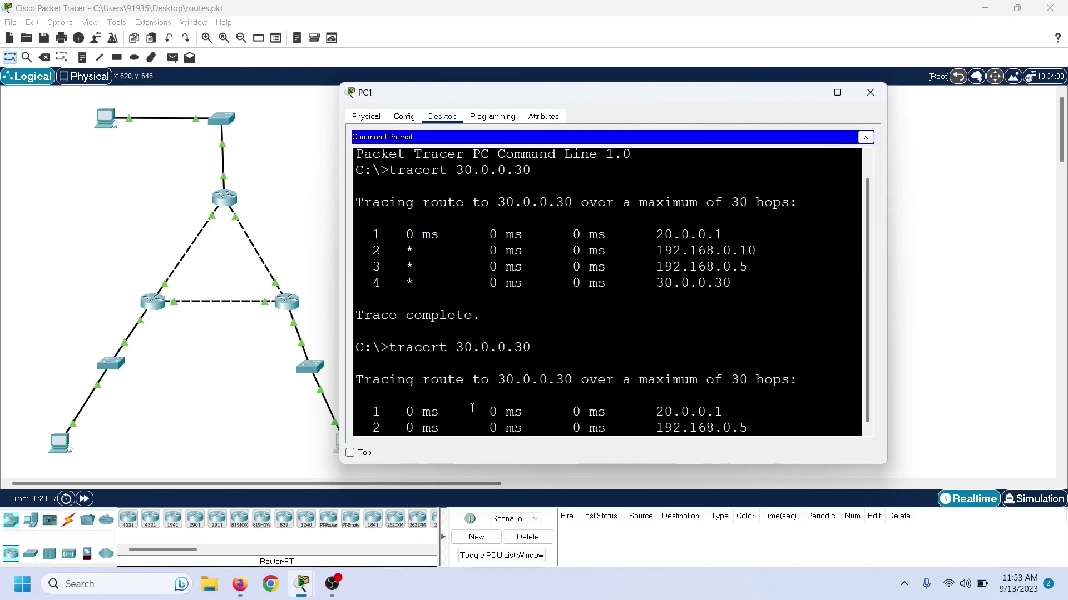
{"action": "mouse_move", "coordinate": [888, 472]}
{"action": "left_mouse_down"}
{"action": "mouse_move", "coordinate": [907, 482]}
{"action": "mouse_move", "coordinate": [910, 512]}
{"action": "left_mouse_up"}
{"action": "left_click_drag", "start_coordinate": [440, 98], "coordinate": [507, 76]}
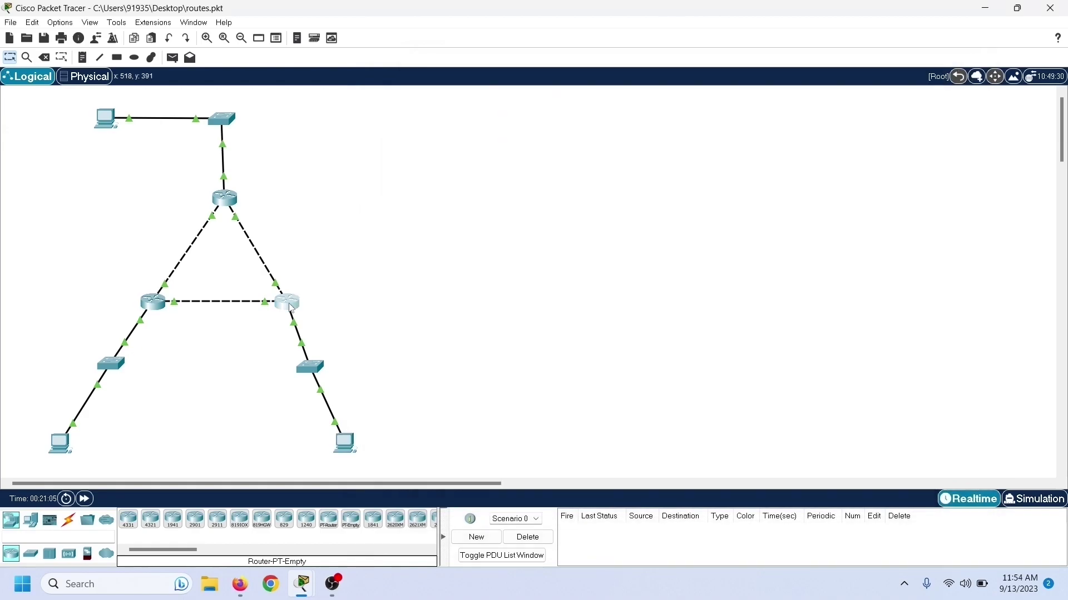
- On R2, shut down interface GigabitEthernet 0/1 and return to privileged EXEC mode
{"action": "left_click", "coordinate": [287, 302]}
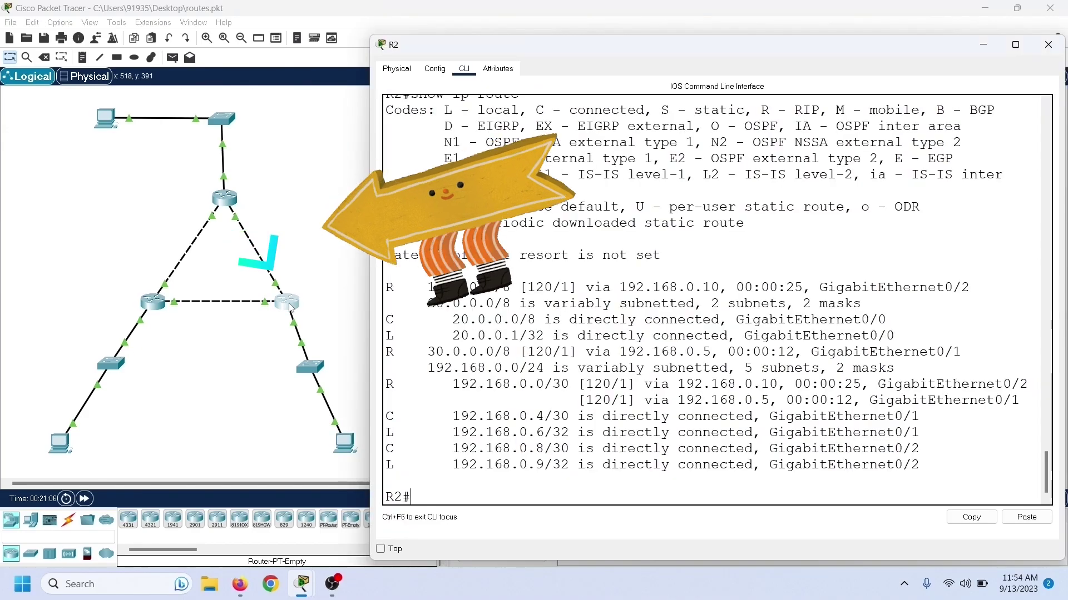
{"action": "type", "text": "configure termin"}
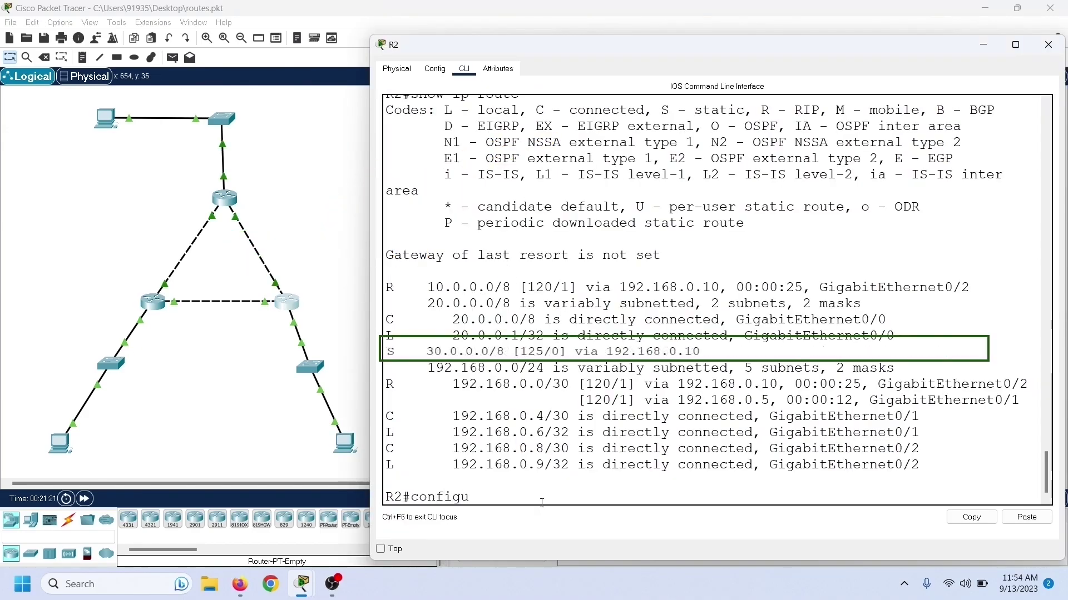
{"action": "type", "text": "al"}
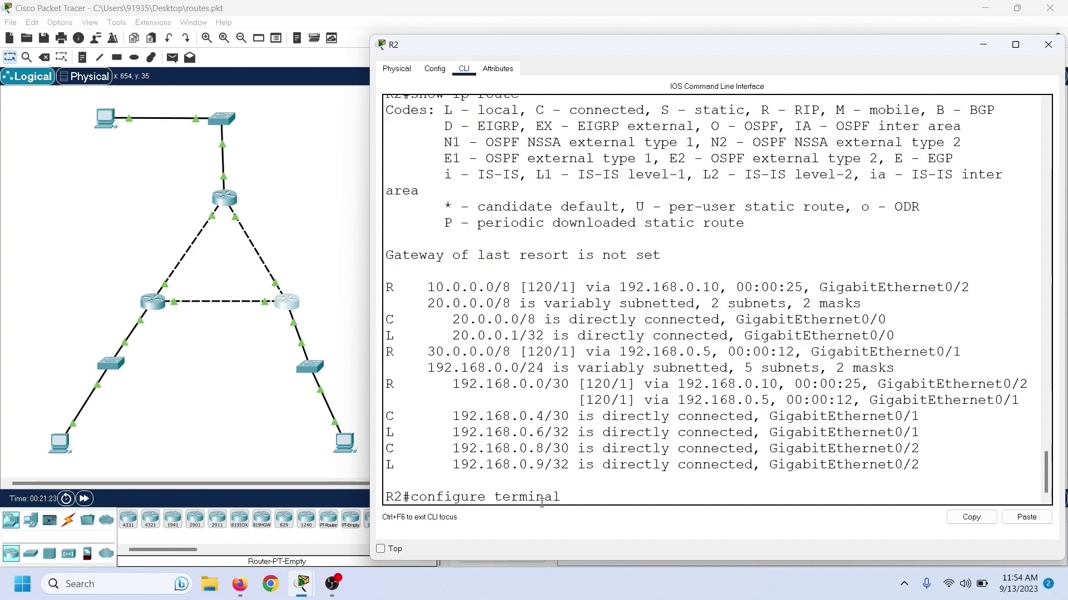
{"action": "key", "text": "Return"}
{"action": "type", "text": "interf"}
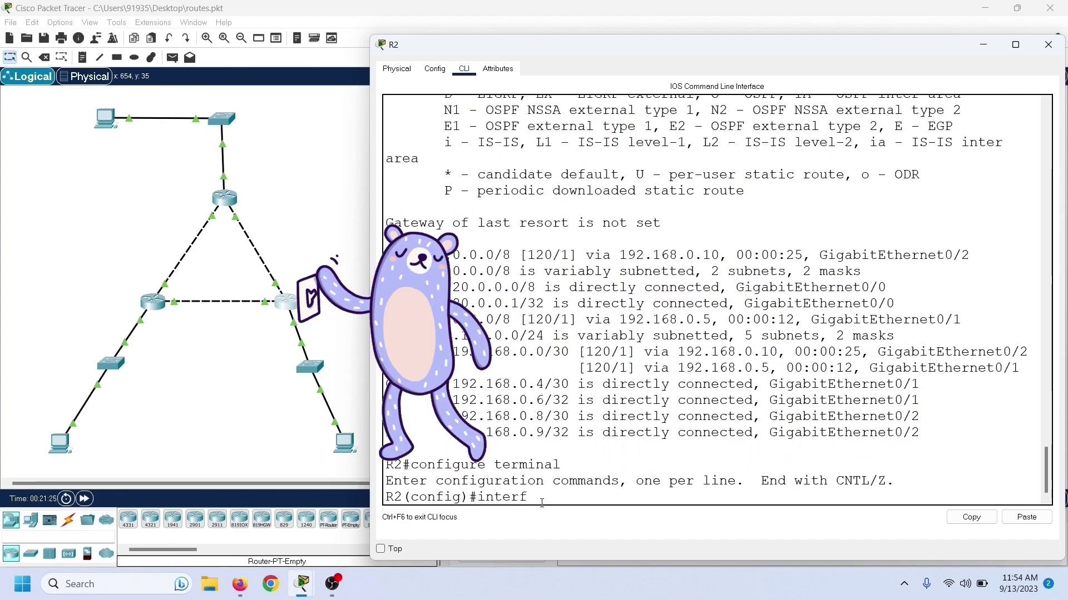
{"action": "type", "text": "ace gigabi"}
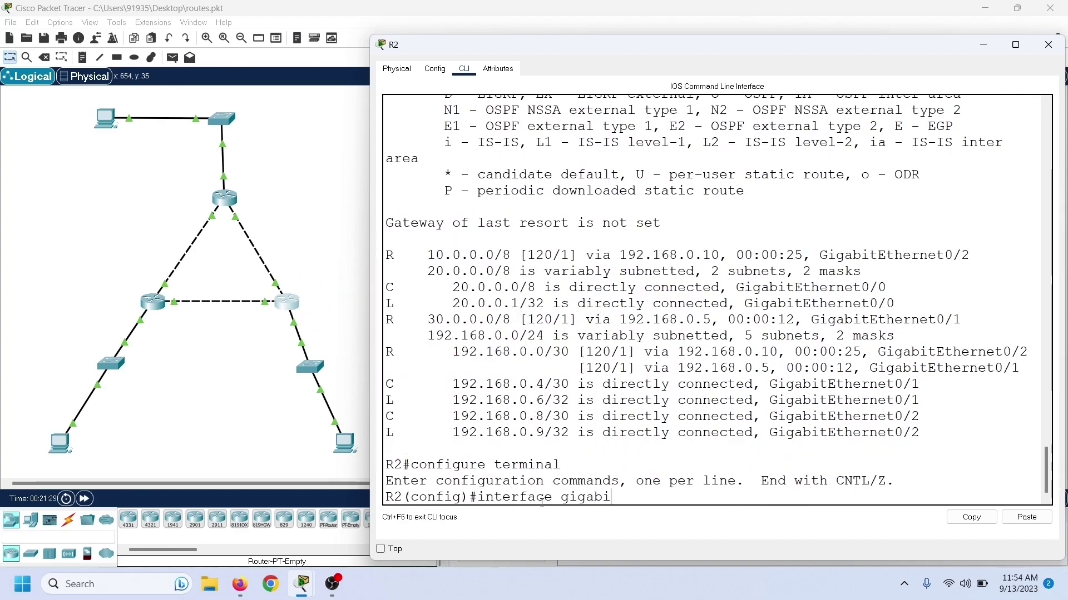
{"action": "type", "text": "tether"}
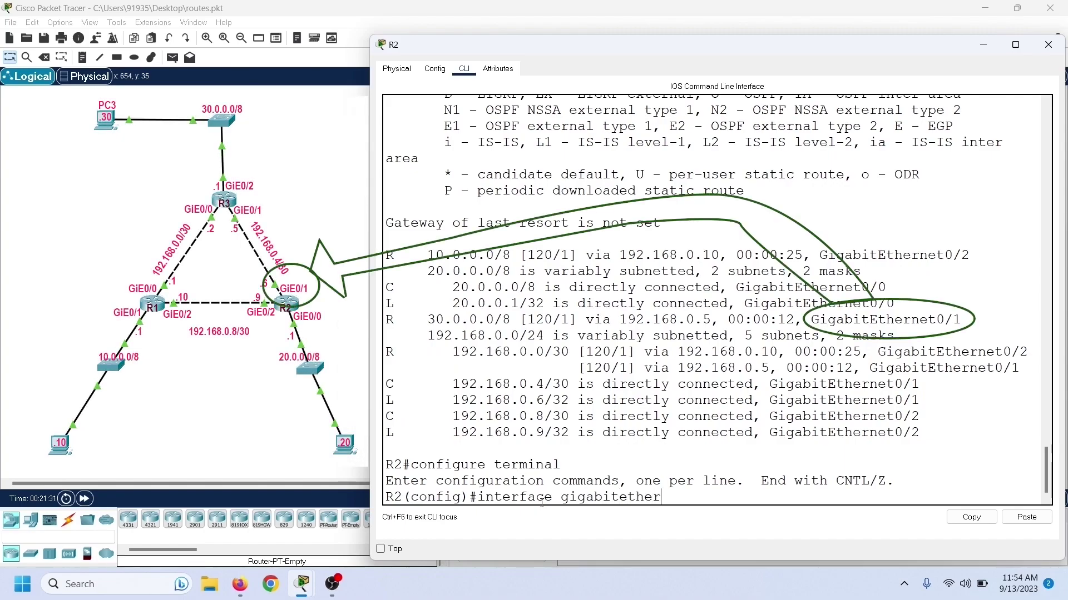
{"action": "type", "text": "net"}
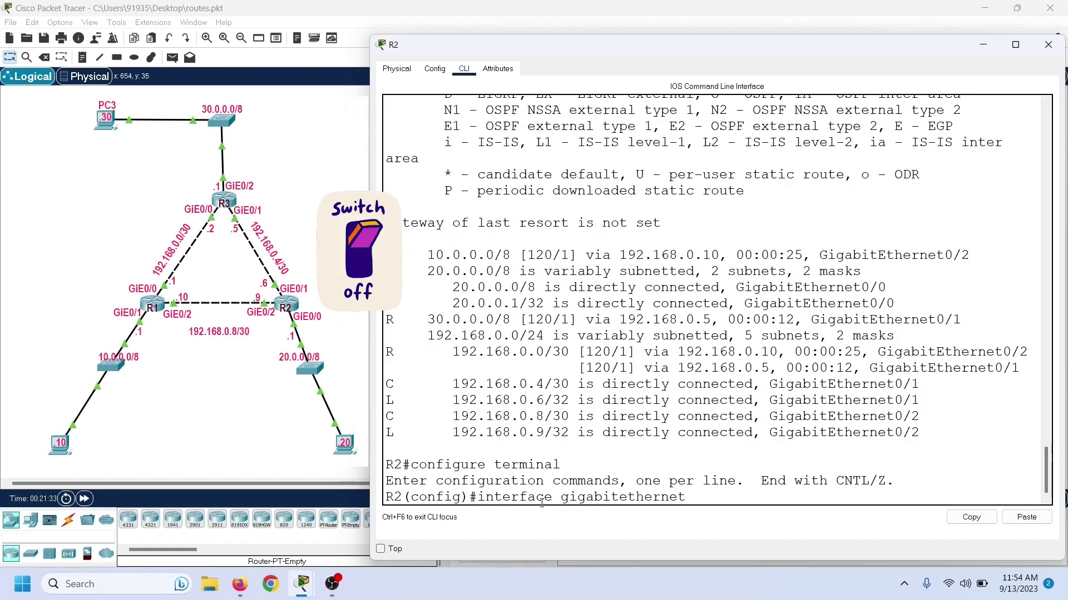
{"action": "type", "text": " 0/"}
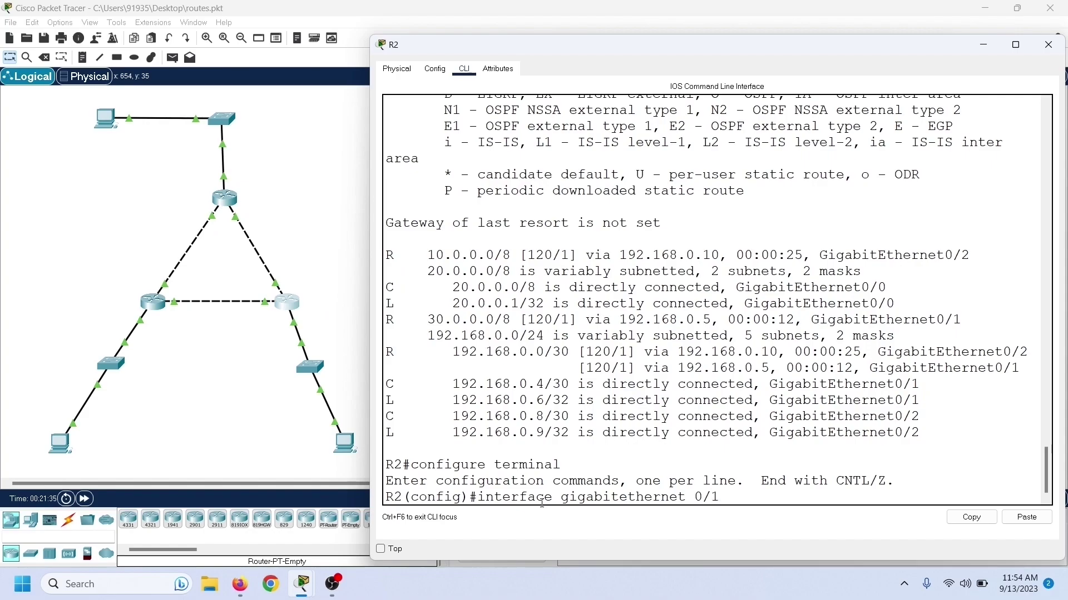
{"action": "type", "text": "1"}
{"action": "key", "text": "Return"}
{"action": "type", "text": "shutdown"}
{"action": "key", "text": "Return"}
{"action": "type", "text": "exit"}
{"action": "key", "text": "Return"}
{"action": "type", "text": "exit"}
{"action": "key", "text": "Return"}
- Display R2's IP routing table, and trace the route to 30.0.0.30 from PC1's command prompt
{"action": "type", "text": "show ip route"}
{"action": "key", "text": "Return"}
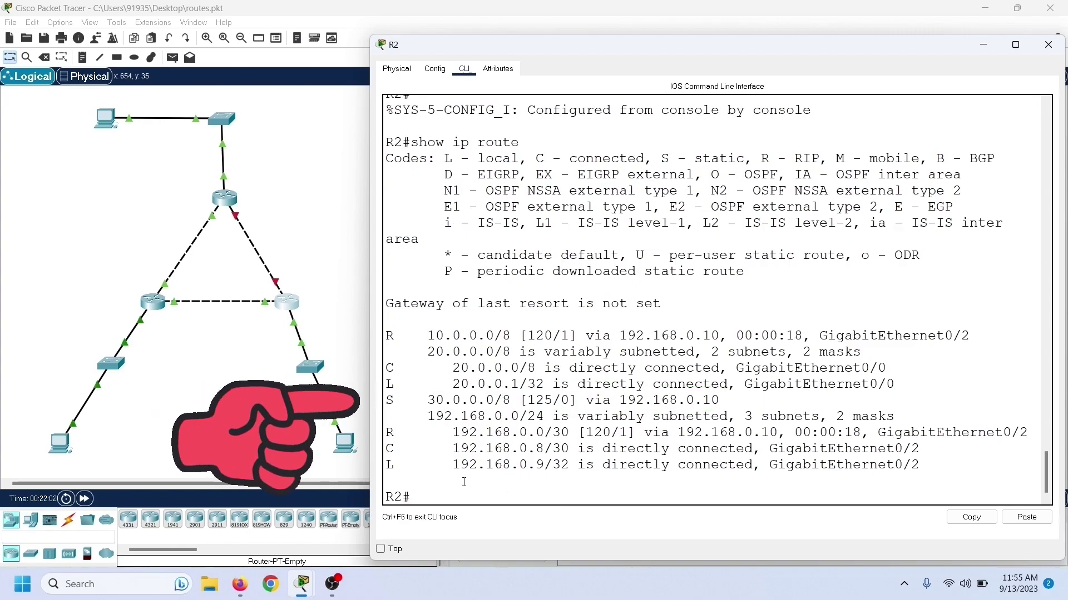
{"action": "left_click", "coordinate": [342, 455]}
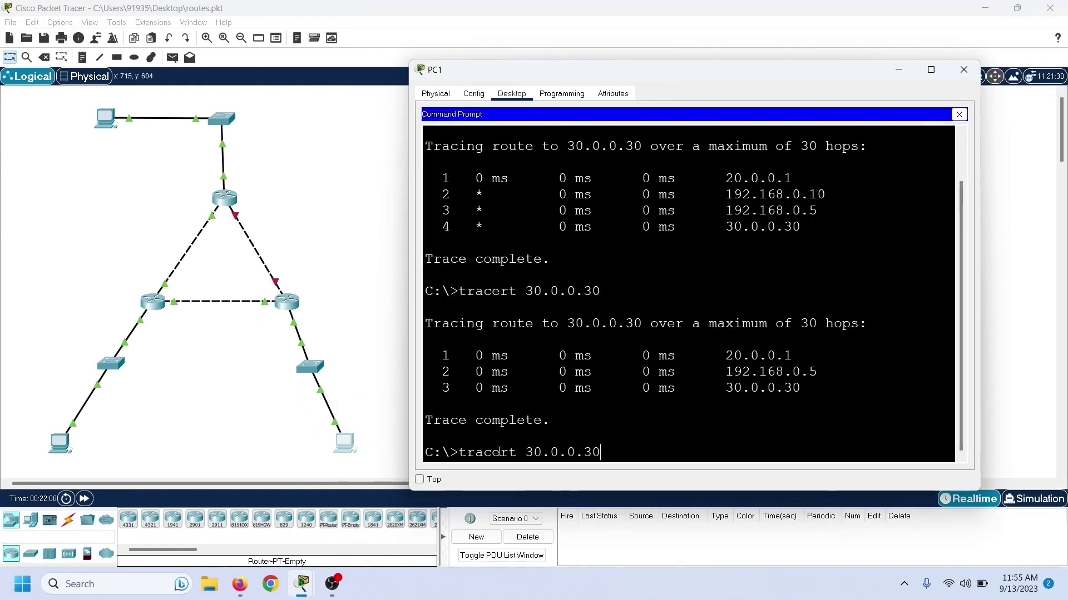
{"action": "key", "text": "Return"}
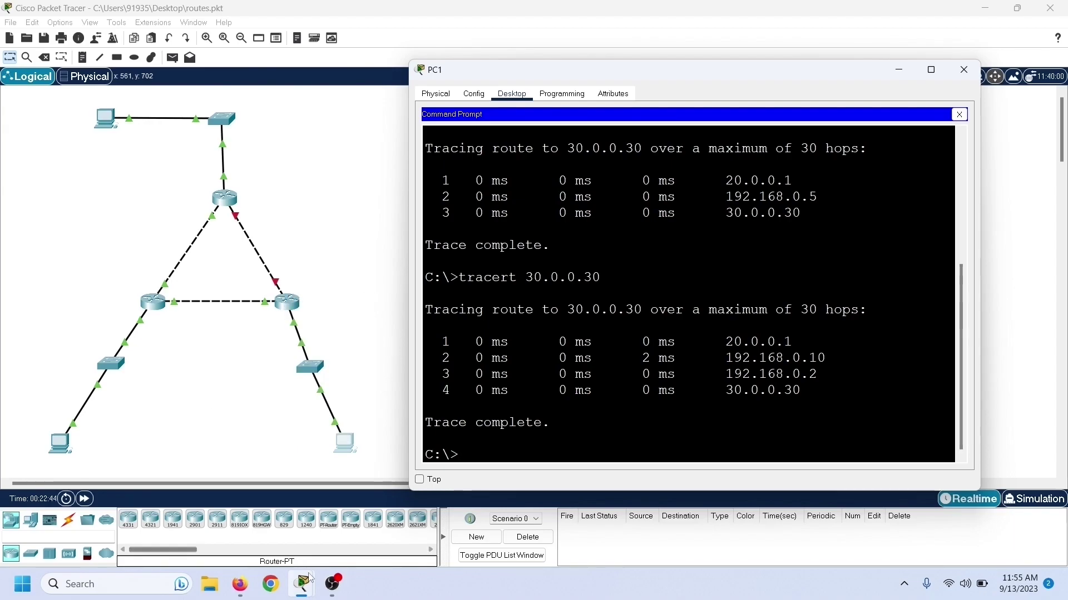
- Re-enable interface GigabitEthernet 0/1 on R2 with no shutdown and leave configuration mode
{"action": "mouse_move", "coordinate": [306, 582]}
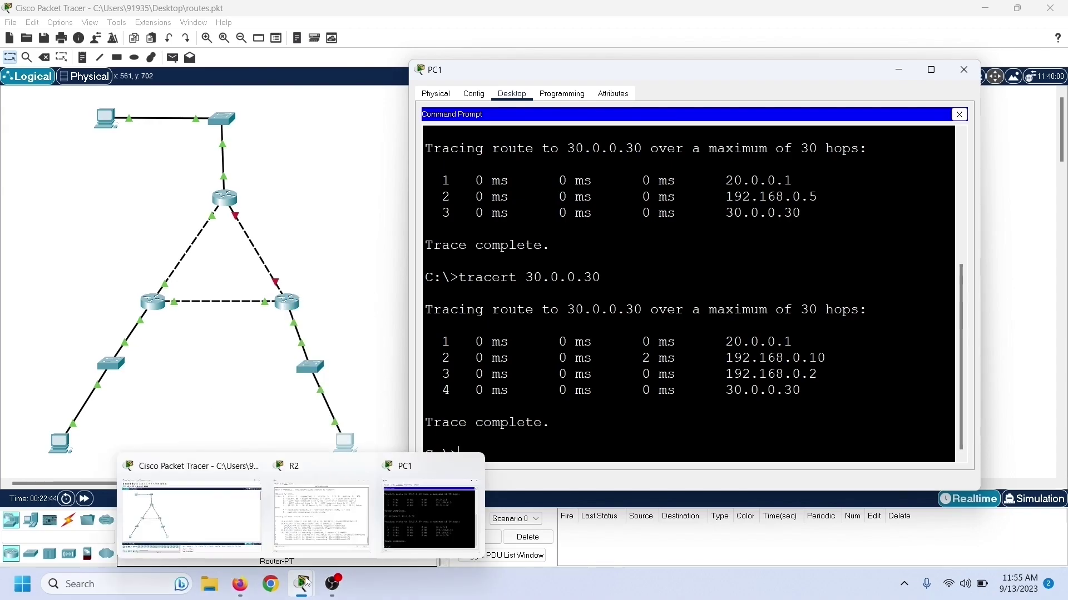
{"action": "left_click", "coordinate": [312, 515]}
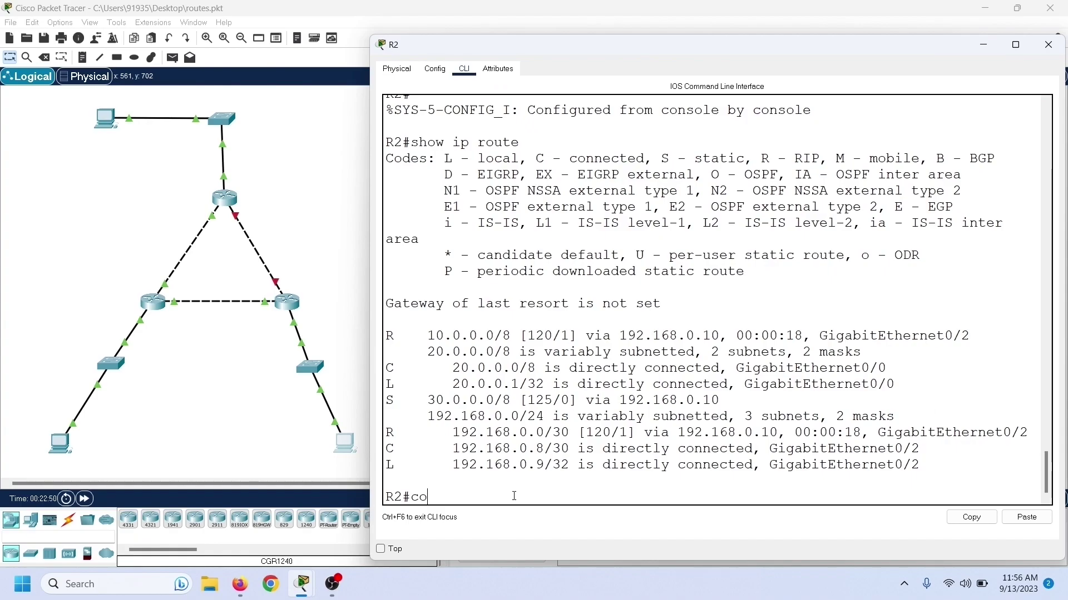
{"action": "type", "text": "nfigure terminal"}
{"action": "key", "text": "Return"}
{"action": "type", "text": "interface gigabitethernet 0/1"}
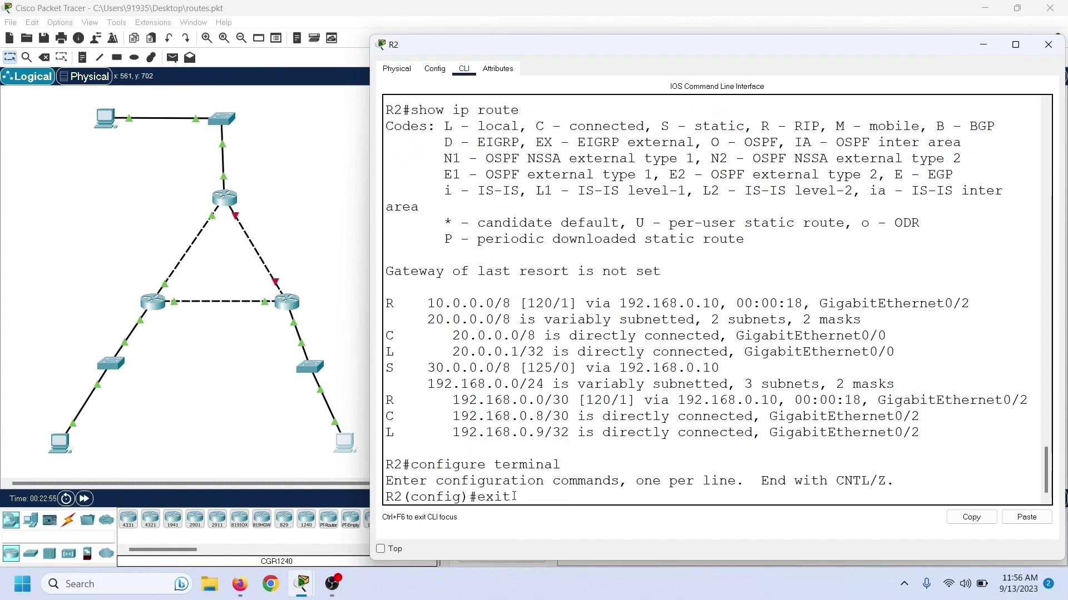
{"action": "key", "text": "Return"}
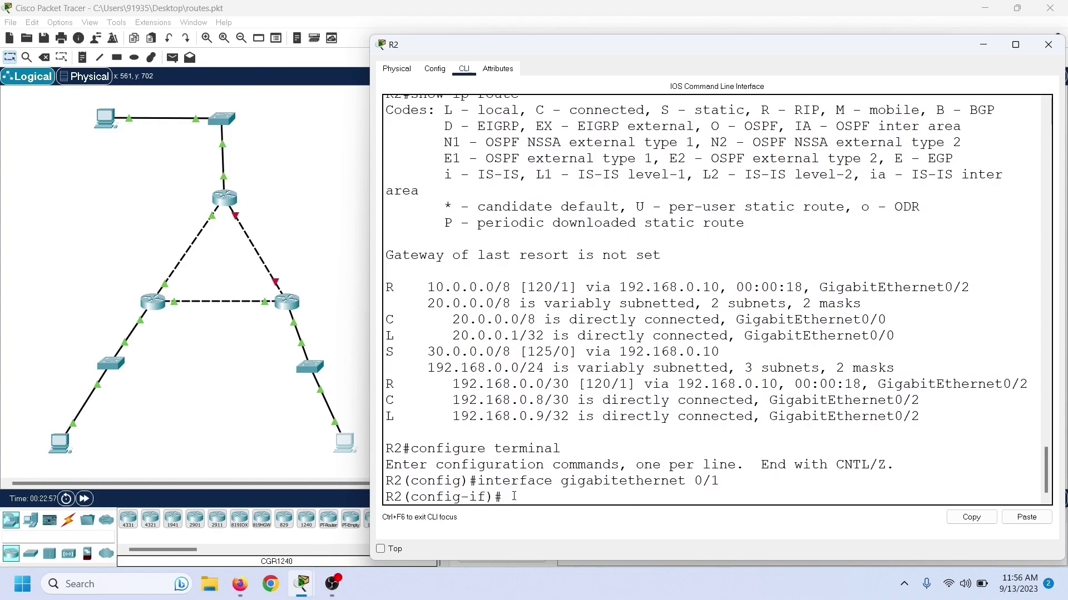
{"action": "type", "text": "no shutdown"}
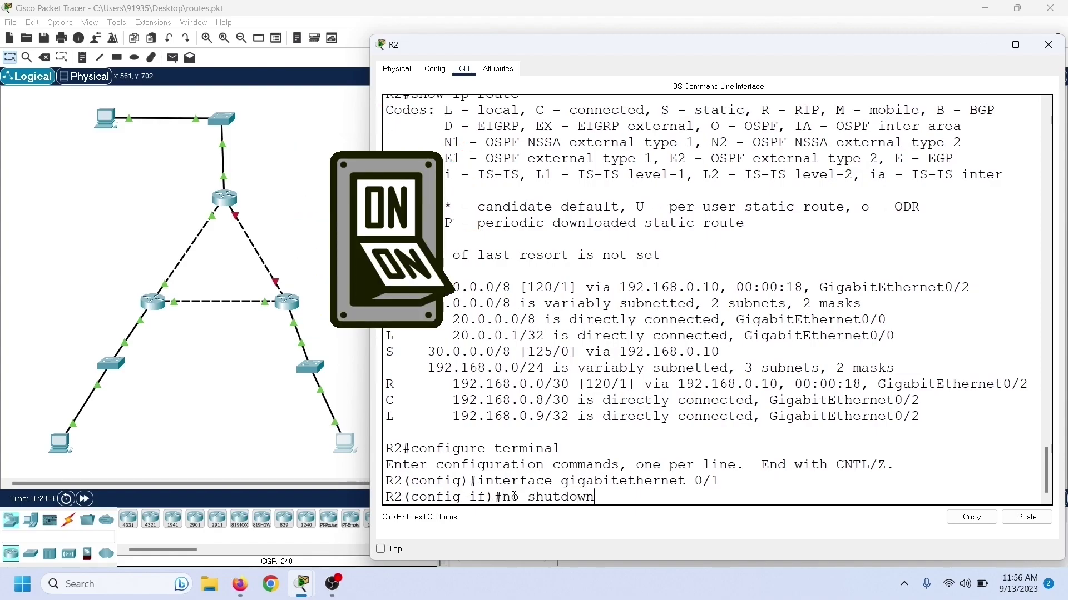
{"action": "key", "text": "Return"}
{"action": "type", "text": "exit"}
{"action": "key", "text": "Return"}
{"action": "type", "text": "exit"}
{"action": "key", "text": "Return"}
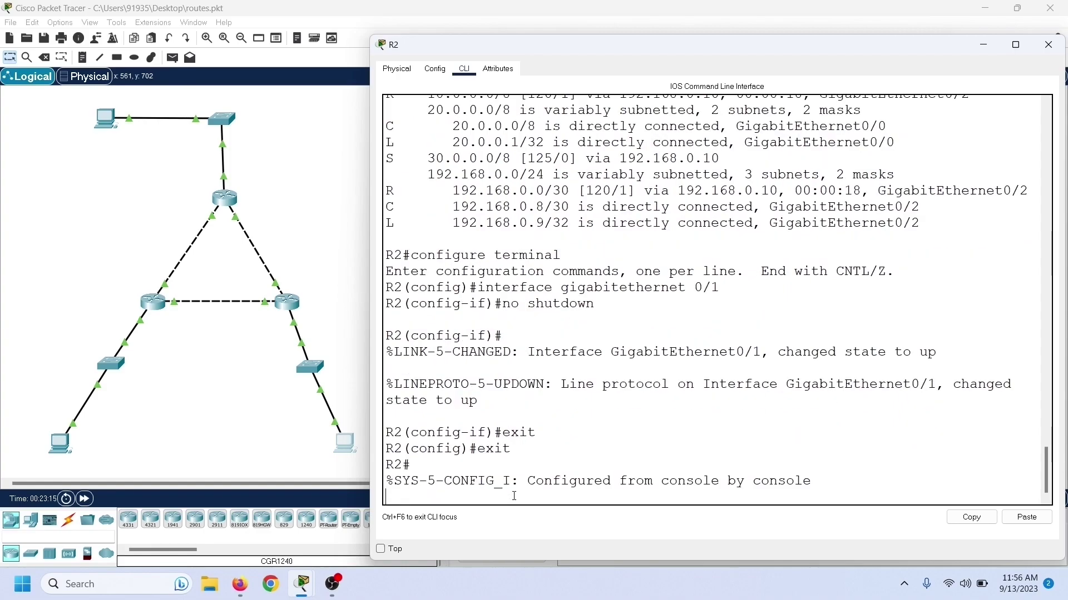
{"action": "key", "text": "Return"}
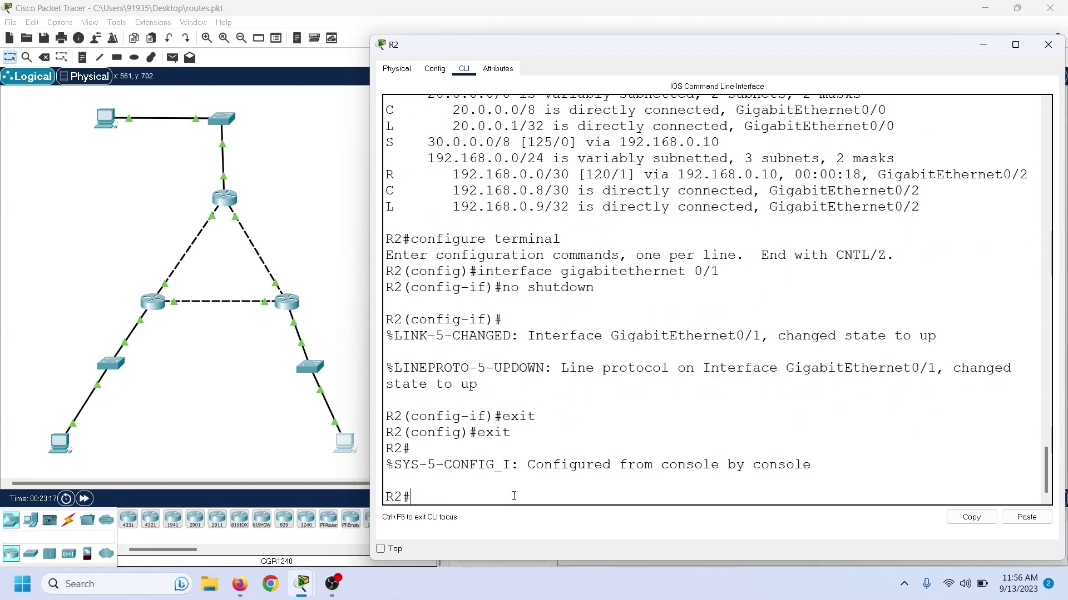
- Check R2's IP routing table again, repeat PC1's trace to 30.0.0.30, and make the PC1 window taller to read the hops
{"action": "type", "text": "show ip route"}
{"action": "key", "text": "Return"}
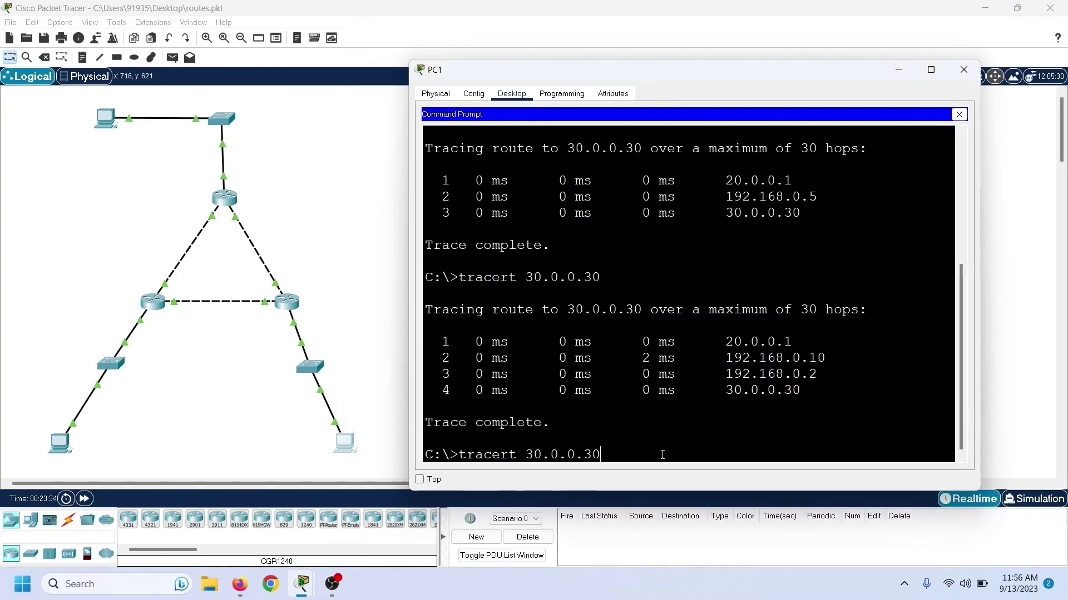
{"action": "key", "text": "Return"}
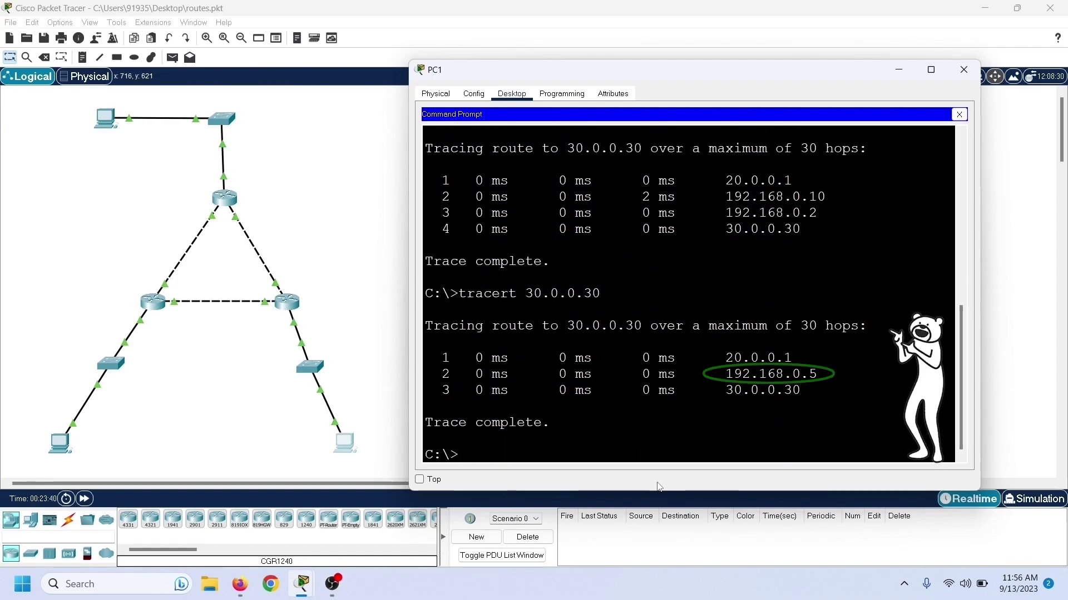
{"action": "left_click_drag", "start_coordinate": [656, 493], "coordinate": [657, 530]}
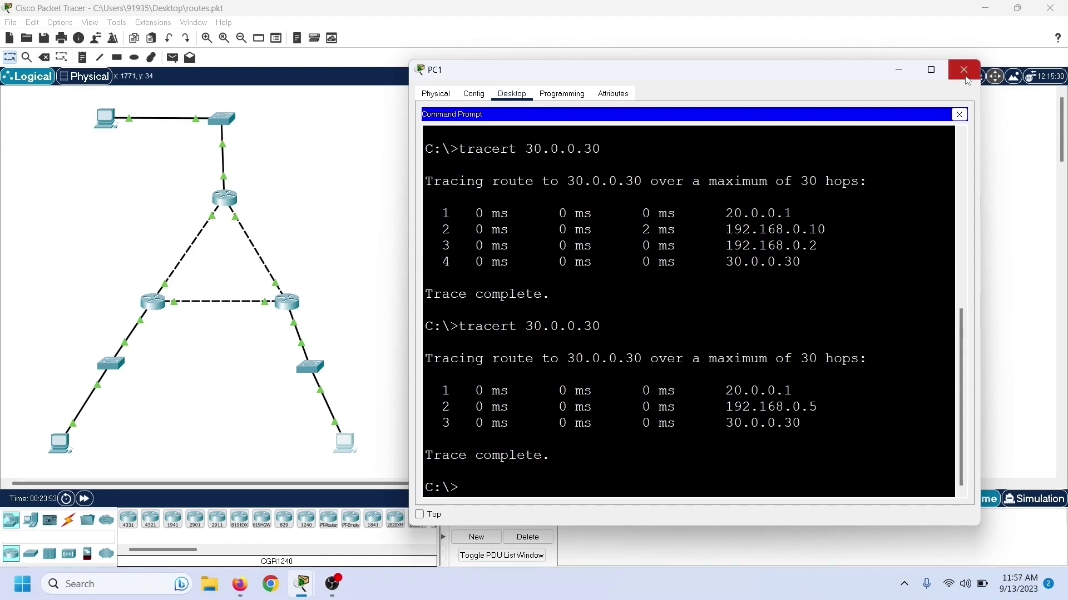
- In R2's global configuration, add a default route 0.0.0.0 0.0.0.0 via 192.168.0.5 and exit configuration mode
{"action": "mouse_move", "coordinate": [302, 584]}
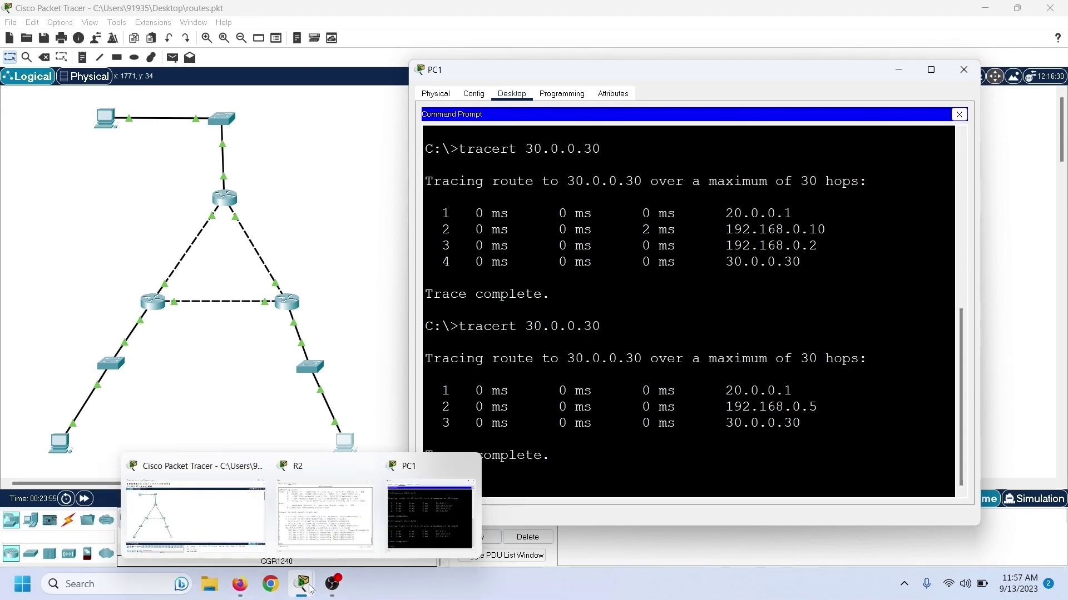
{"action": "left_click", "coordinate": [317, 551]}
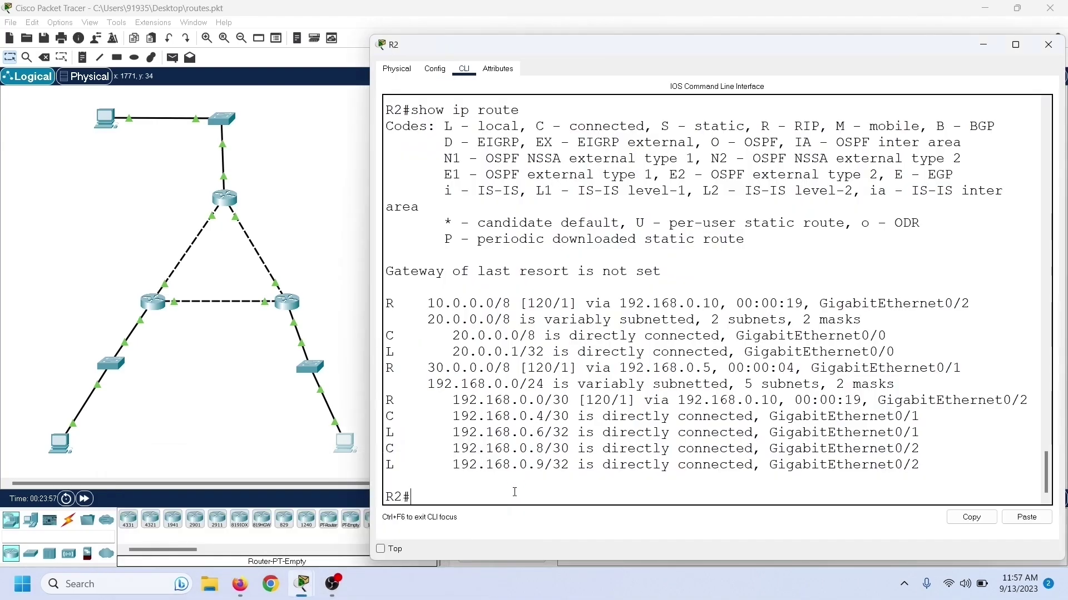
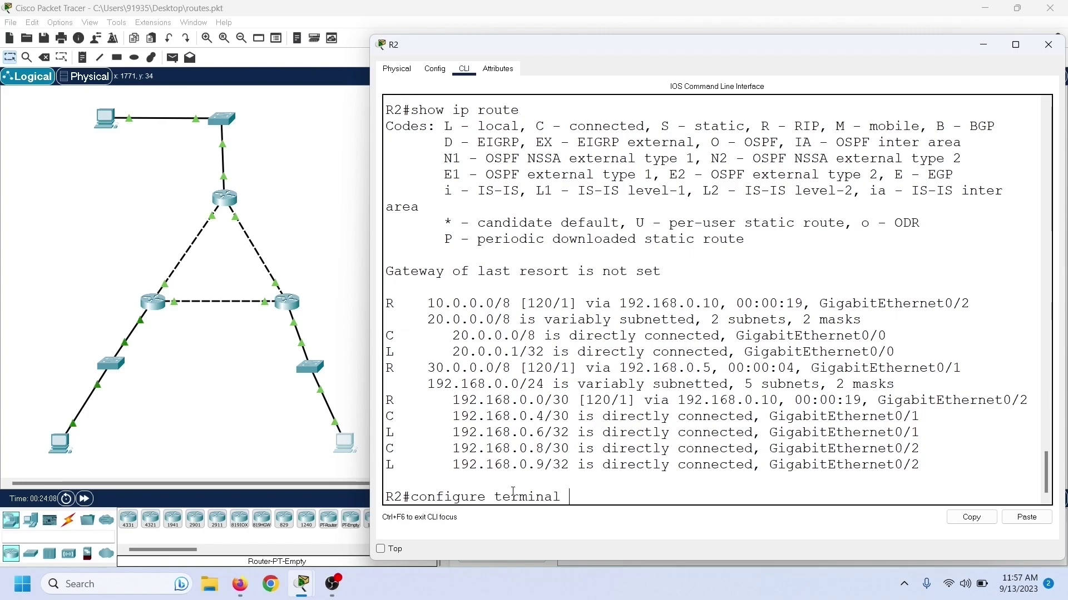
{"action": "key", "text": "Return"}
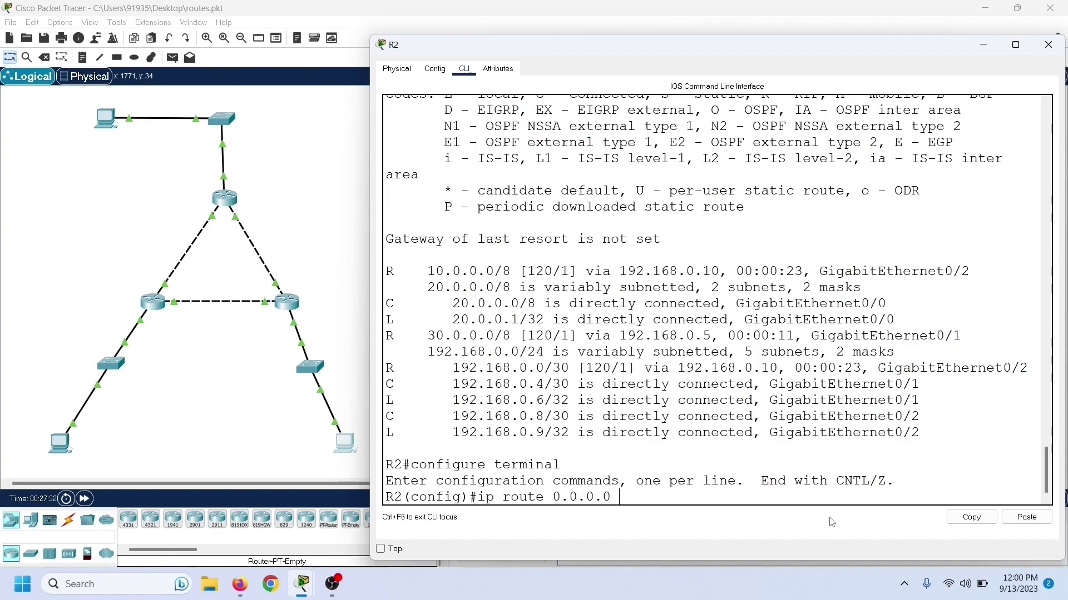
{"action": "type", "text": "ip route 0.0.0.0 0.0.0."}
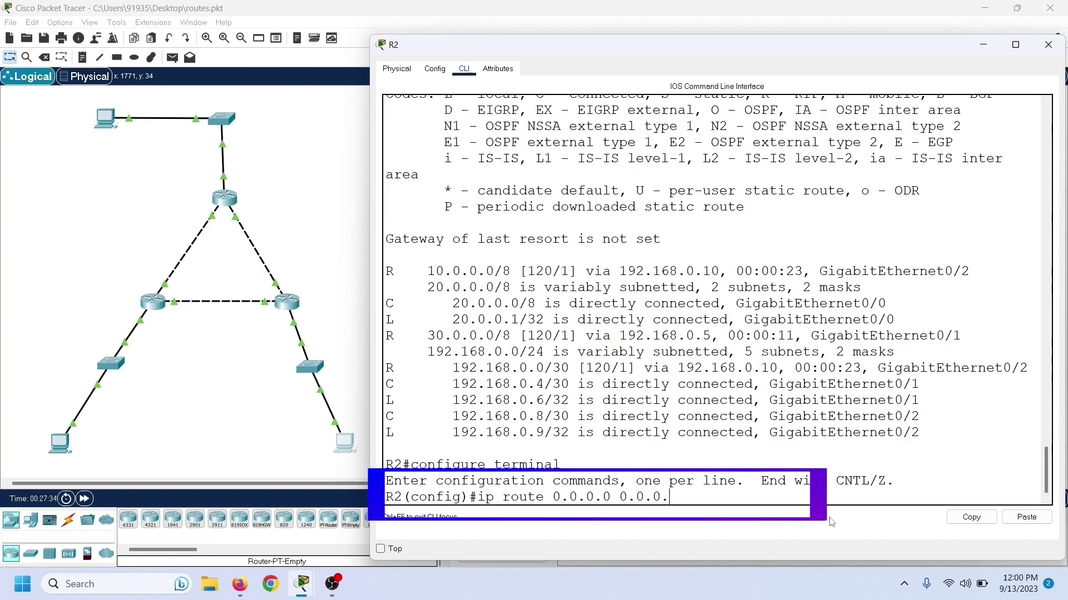
{"action": "type", "text": "0 "}
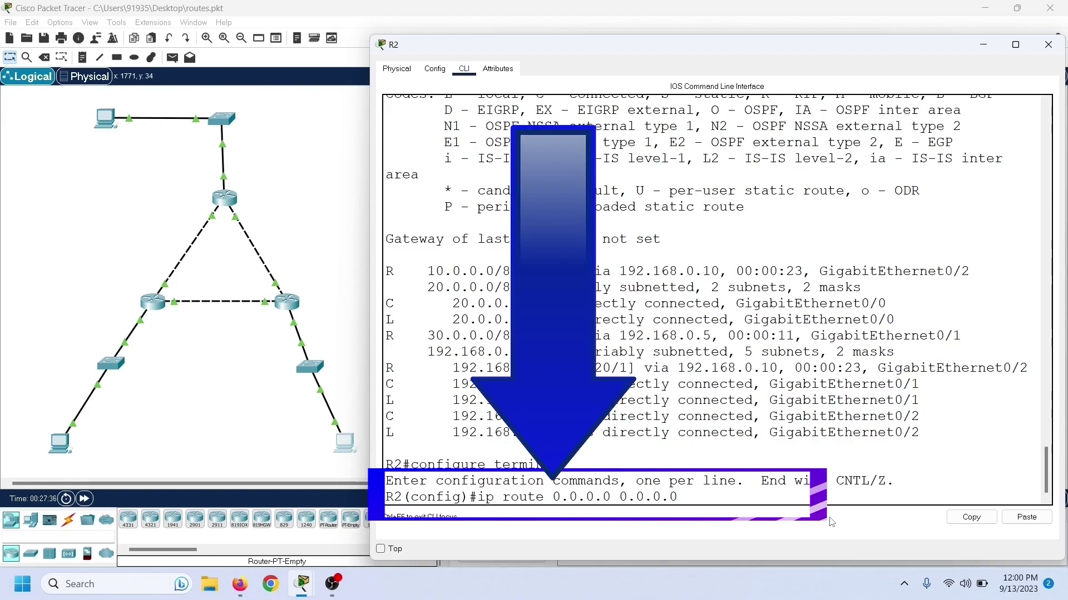
{"action": "type", "text": "192.1"}
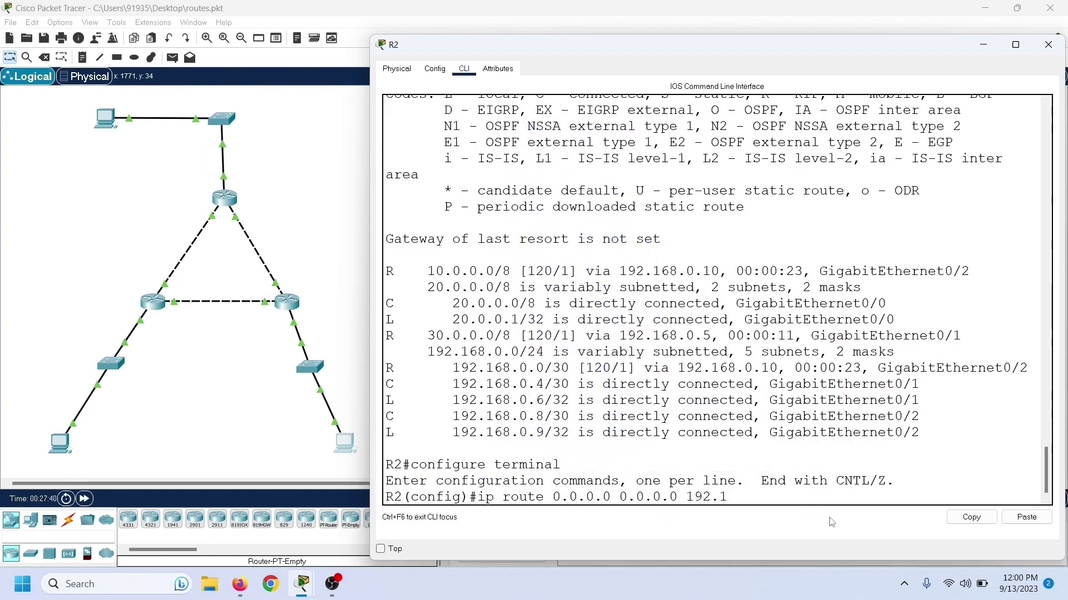
{"action": "type", "text": "68.0.5"}
{"action": "key", "text": "Return"}
{"action": "type", "text": "e"}
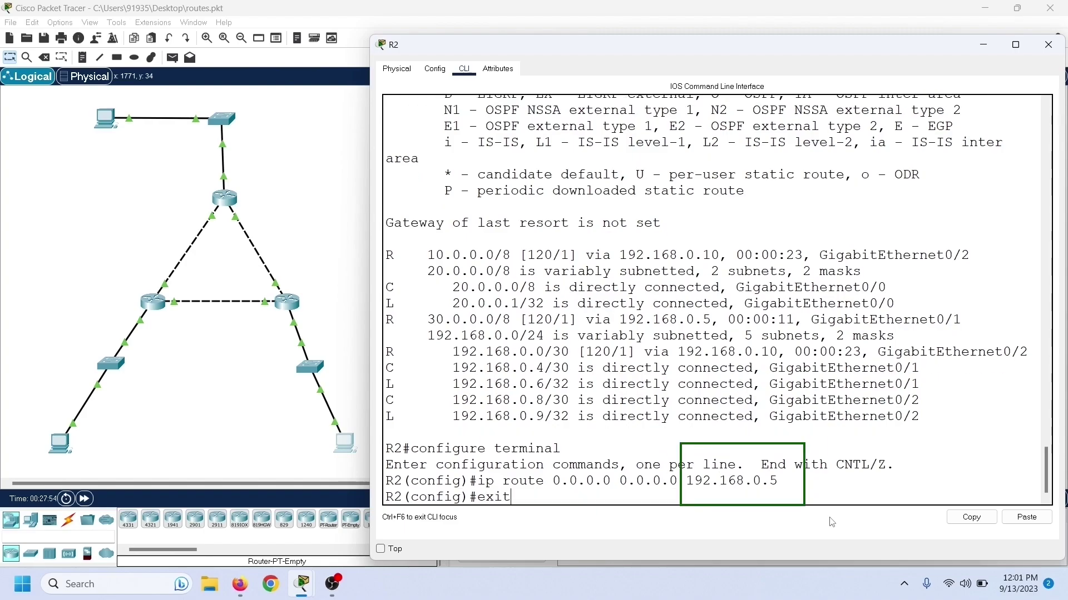
{"action": "type", "text": "xit"}
{"action": "key", "text": "Return"}
{"action": "key", "text": "Return"}
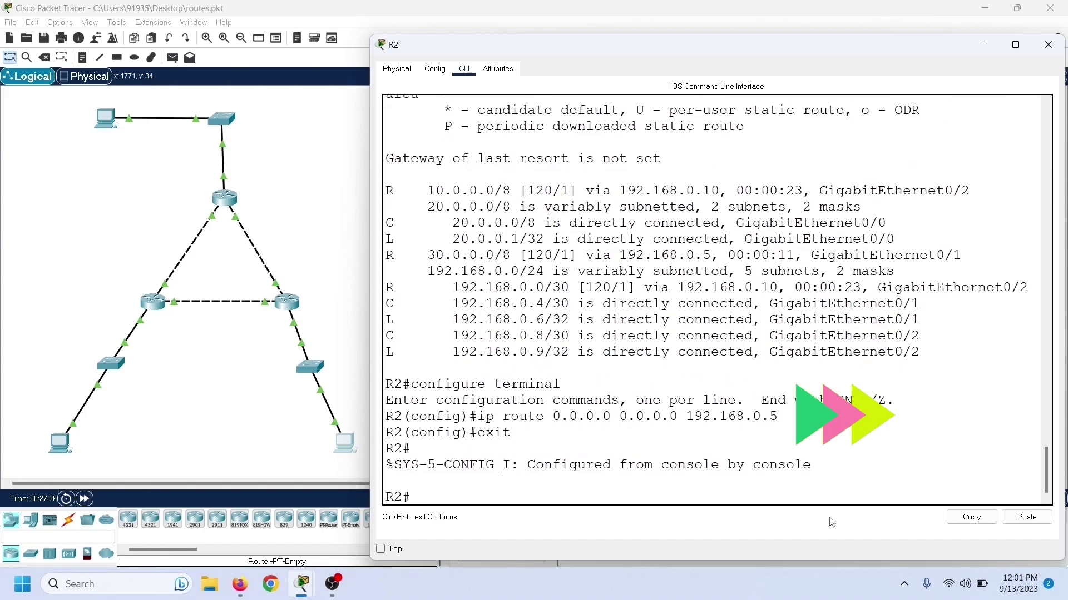
- Display R2's IP routing table, and trace the route to the unknown destination 50.0.0.1 from PC1's command prompt
{"action": "type", "text": "show ip route"}
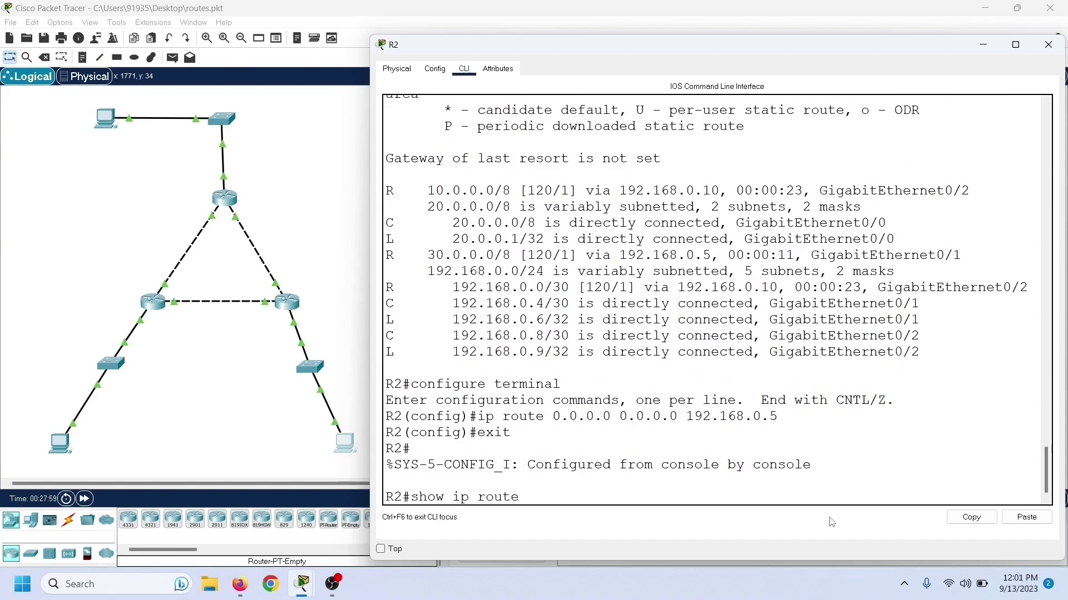
{"action": "key", "text": "Return"}
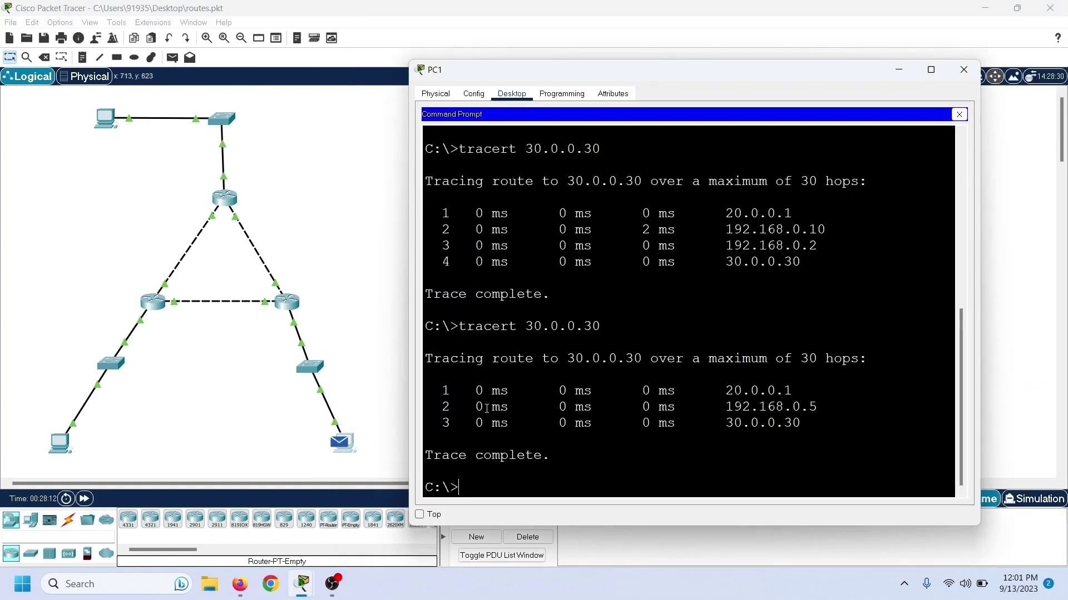
{"action": "type", "text": "tr"}
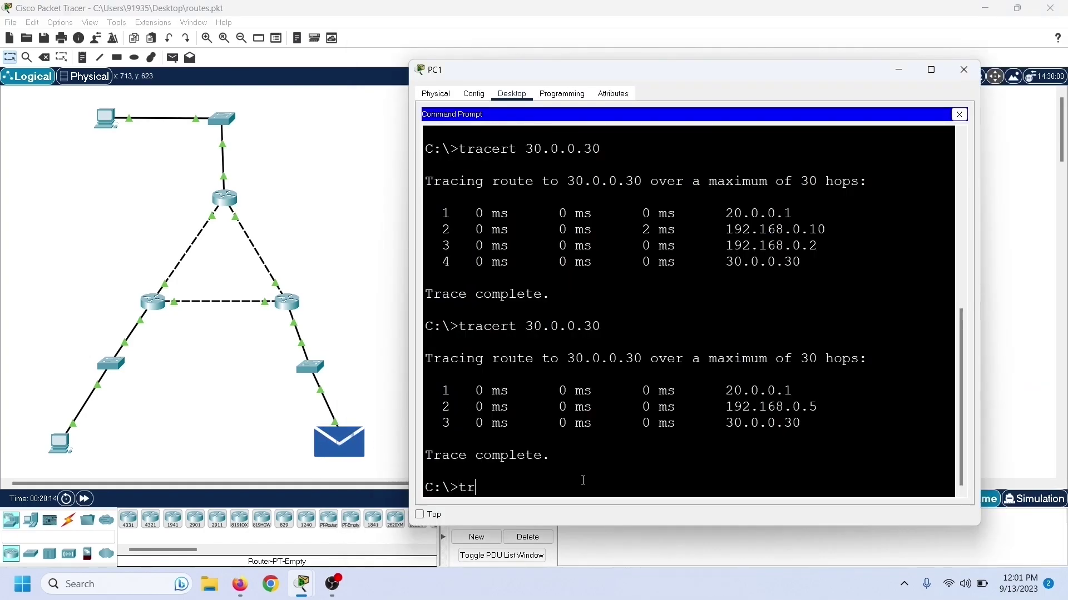
{"action": "type", "text": "acert 50.0.0."}
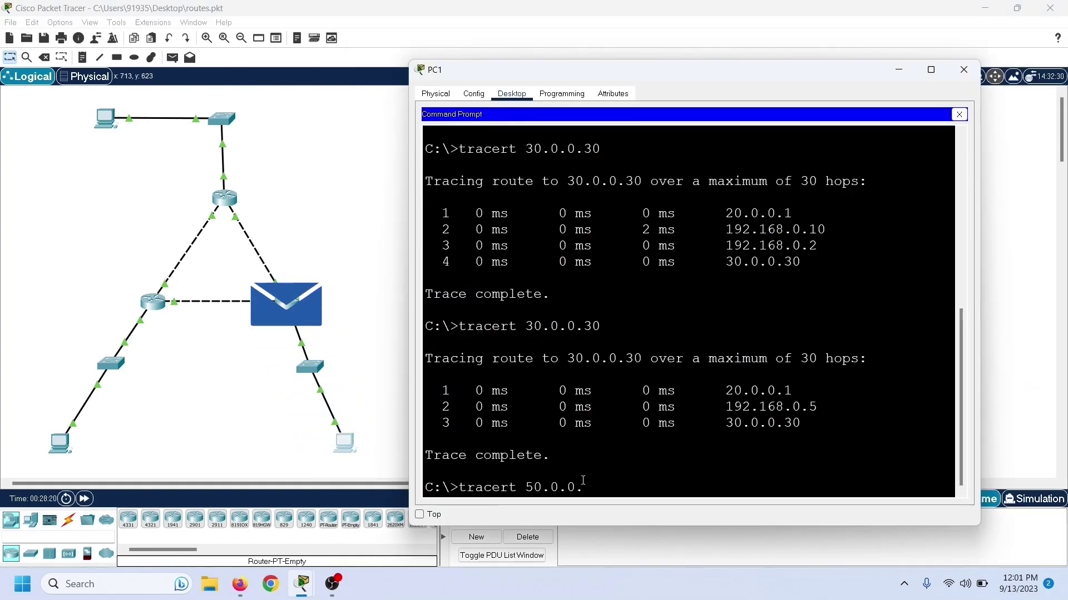
{"action": "type", "text": "1"}
{"action": "key", "text": "Return"}
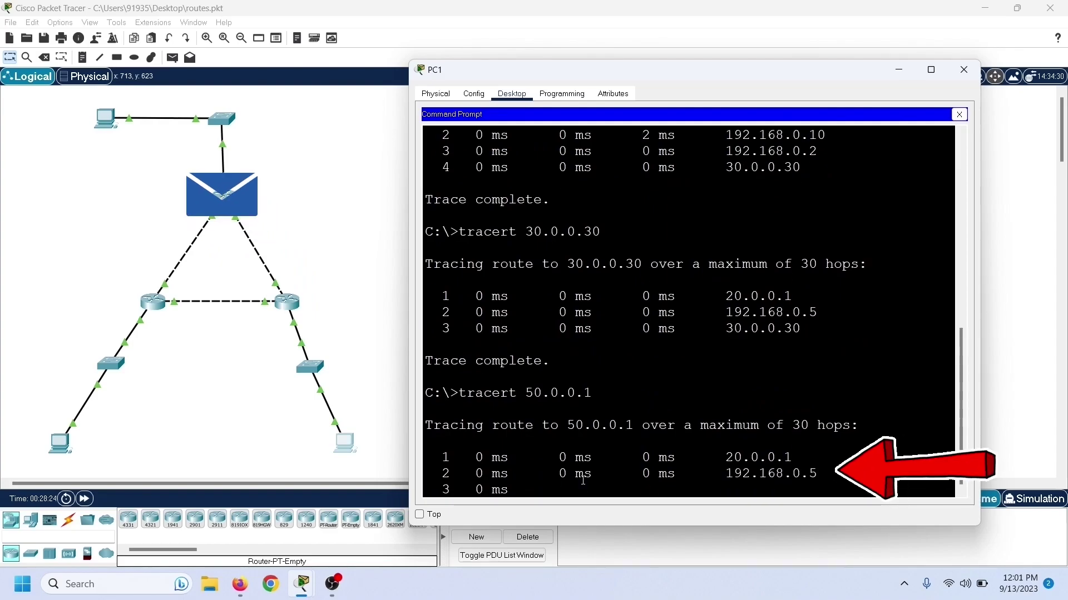
- Read the first hops of PC1's trace to 50.0.0.1 and stop the running trace
{"action": "mouse_move", "coordinate": [817, 491]}
{"action": "left_mouse_down"}
{"action": "mouse_move", "coordinate": [784, 476]}
{"action": "mouse_move", "coordinate": [814, 465]}
{"action": "left_mouse_up"}
{"action": "left_click", "coordinate": [823, 467]}
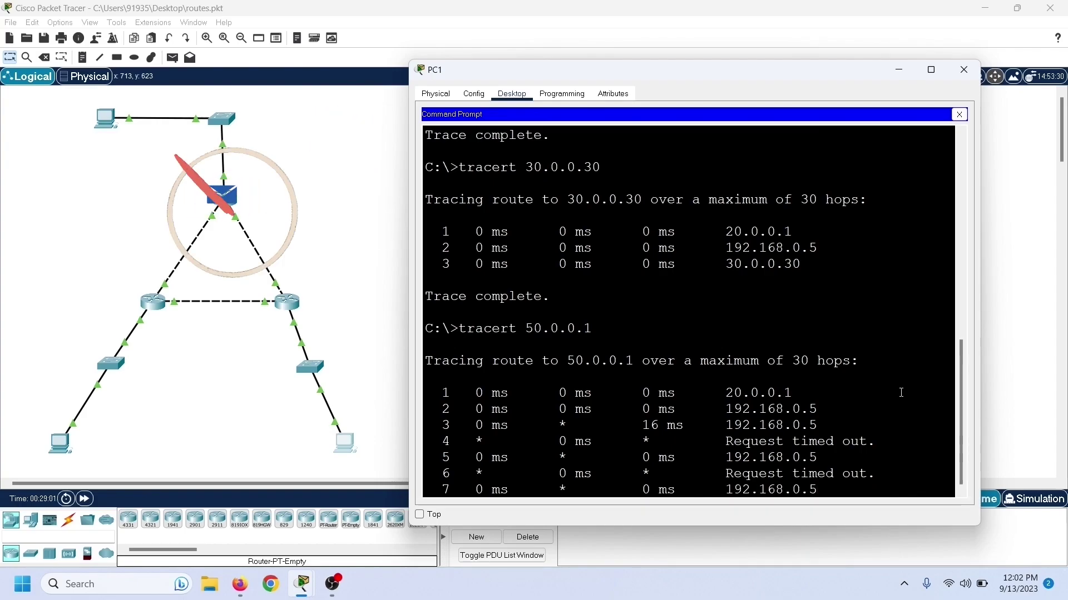
{"action": "key", "text": "ctrl+c"}
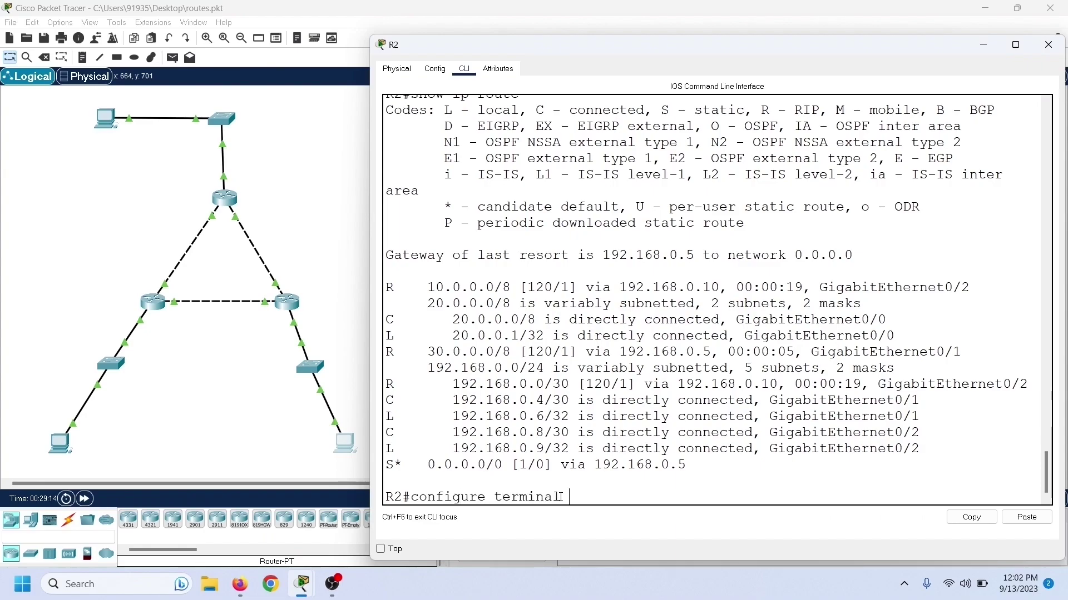
- In R2's global configuration, remove the default route 0.0.0.0 0.0.0.0 via 192.168.0.5 and exit configuration mode
{"action": "key", "text": "Return"}
{"action": "type", "text": "ip route 0.0.0.0 0.0.0.0 192.168.0.5"}
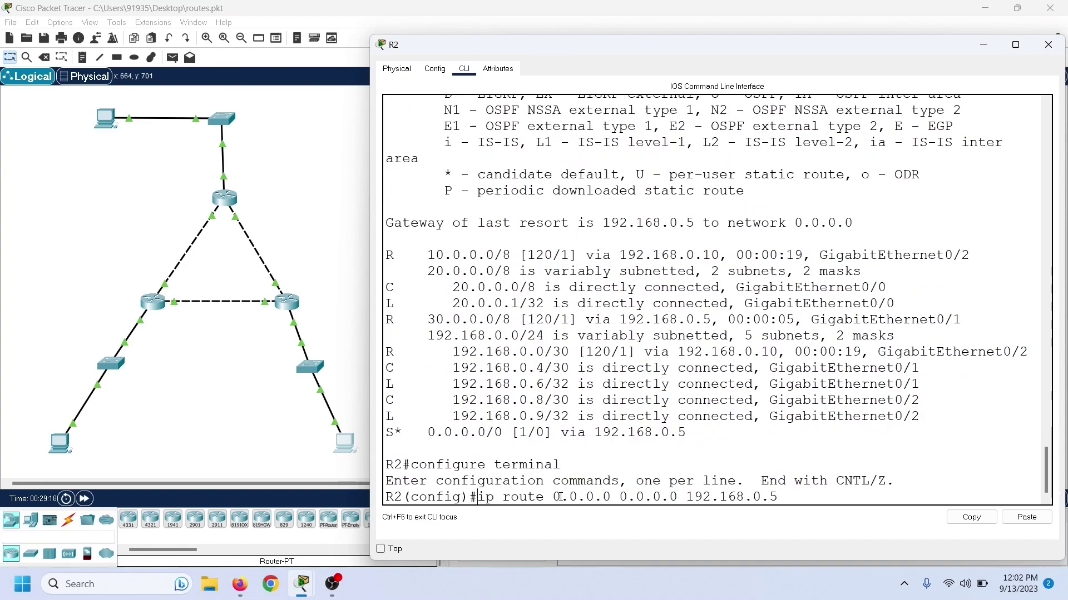
{"action": "type", "text": "no"}
{"action": "key", "text": "Return"}
{"action": "type", "text": "exit"}
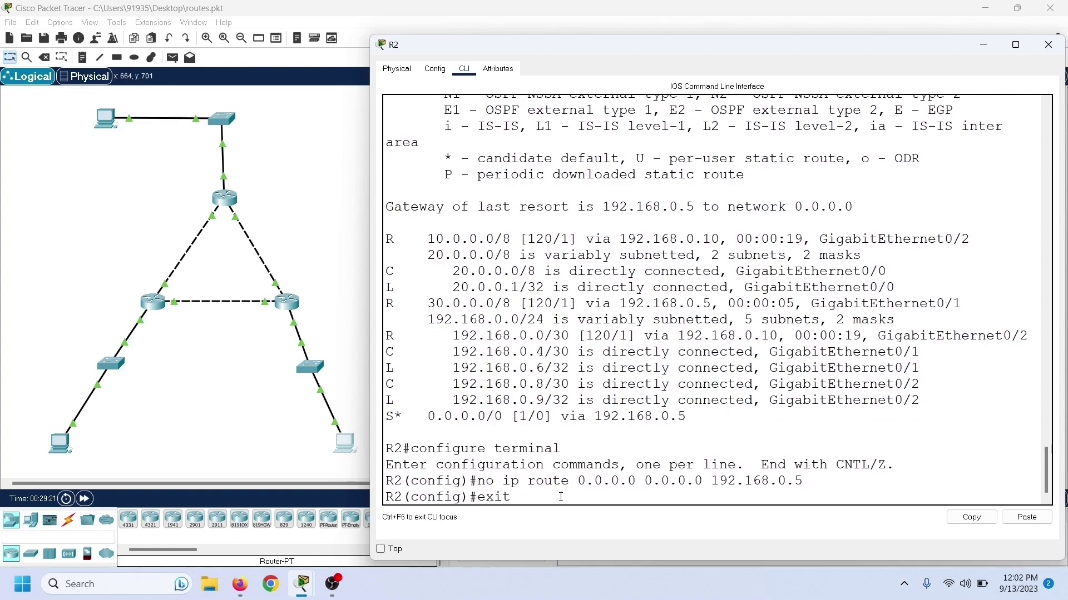
{"action": "key", "text": "Return"}
- Display R2's IP routing table, and repeat PC1's trace to 50.0.0.1, stopping it after a few hops
{"action": "type", "text": "show ip route"}
{"action": "key", "text": "Return"}
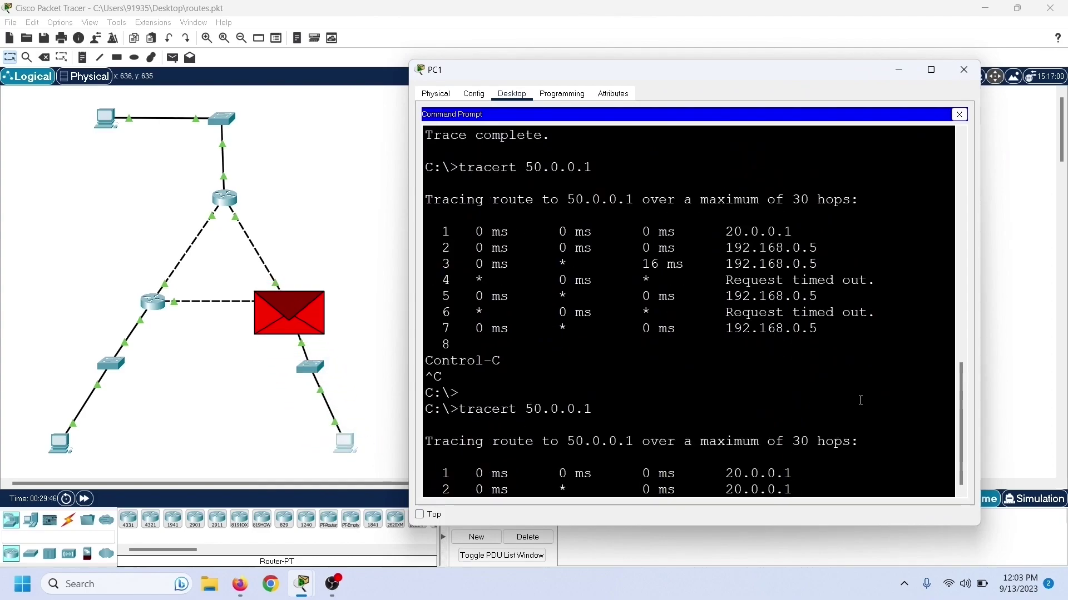
{"action": "key", "text": "ctrl+c"}
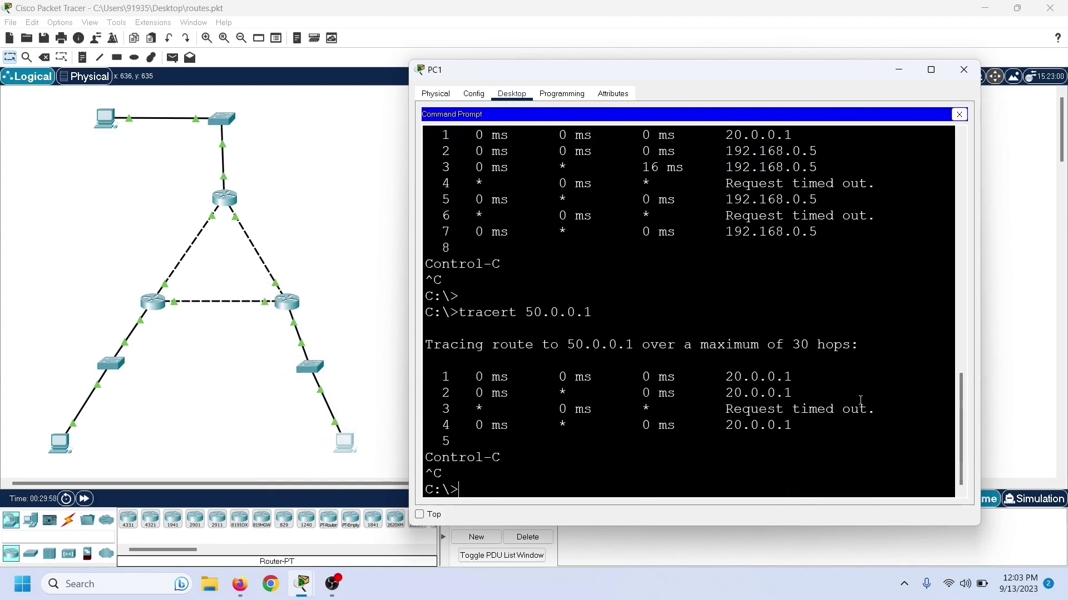
- Ping the unknown destination 50.0.0.1 from PC1's command prompt
{"action": "type", "text": "ping "}
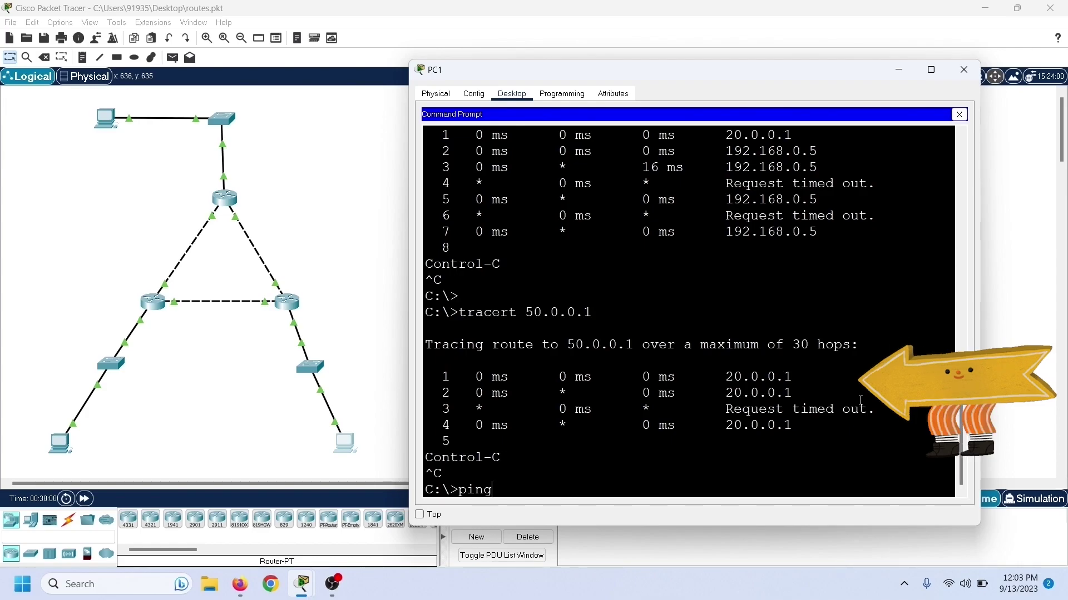
{"action": "type", "text": "50"}
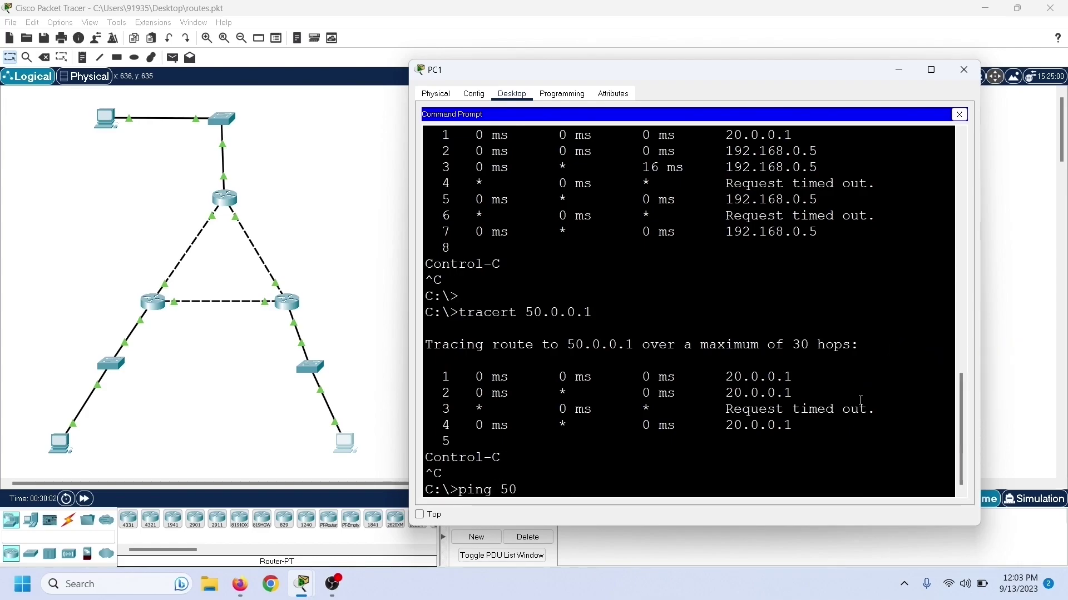
{"action": "type", "text": ".0.0.1"}
{"action": "key", "text": "Return"}
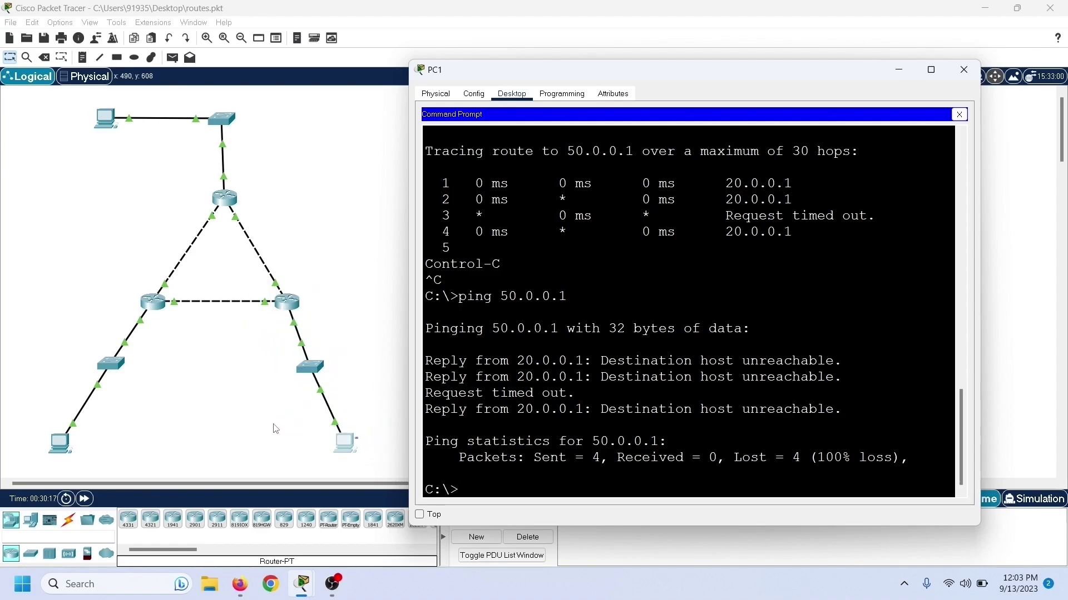
- Return to R2's global configuration, add the default route 0.0.0.0 0.0.0.0 via 192.168.0.5 again, and exit configuration mode
{"action": "key", "text": "alt+F4"}
{"action": "mouse_move", "coordinate": [292, 573]}
{"action": "left_click", "coordinate": [329, 512]}
{"action": "key", "text": "Return"}
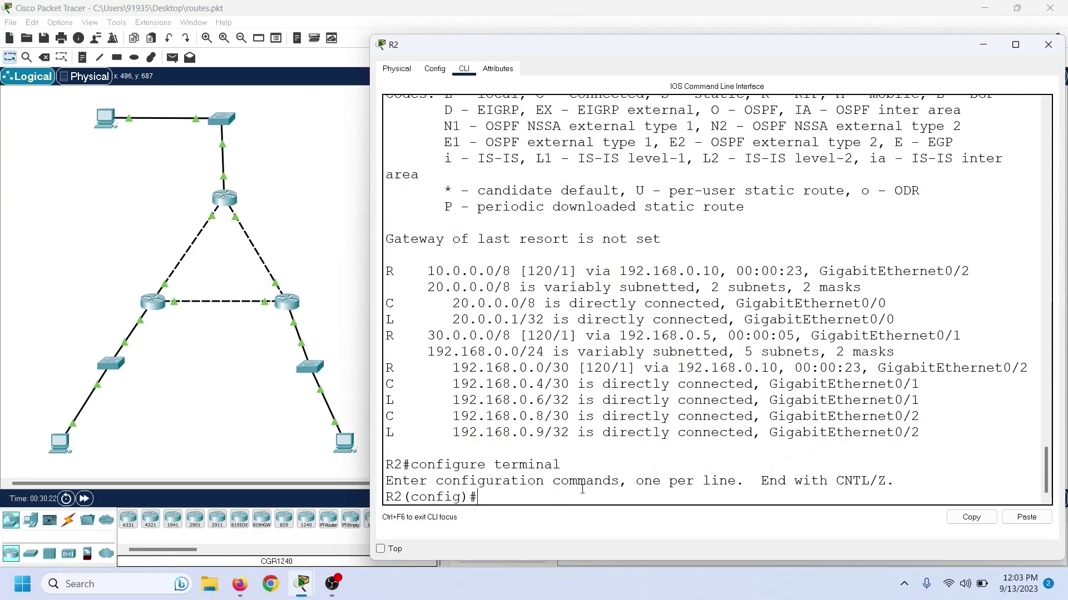
{"action": "type", "text": "no ip route 0.0.0.0 0.0.0.0 192.168.0.5"}
{"action": "key", "text": "BackSpace"}
{"action": "key", "text": "BackSpace"}
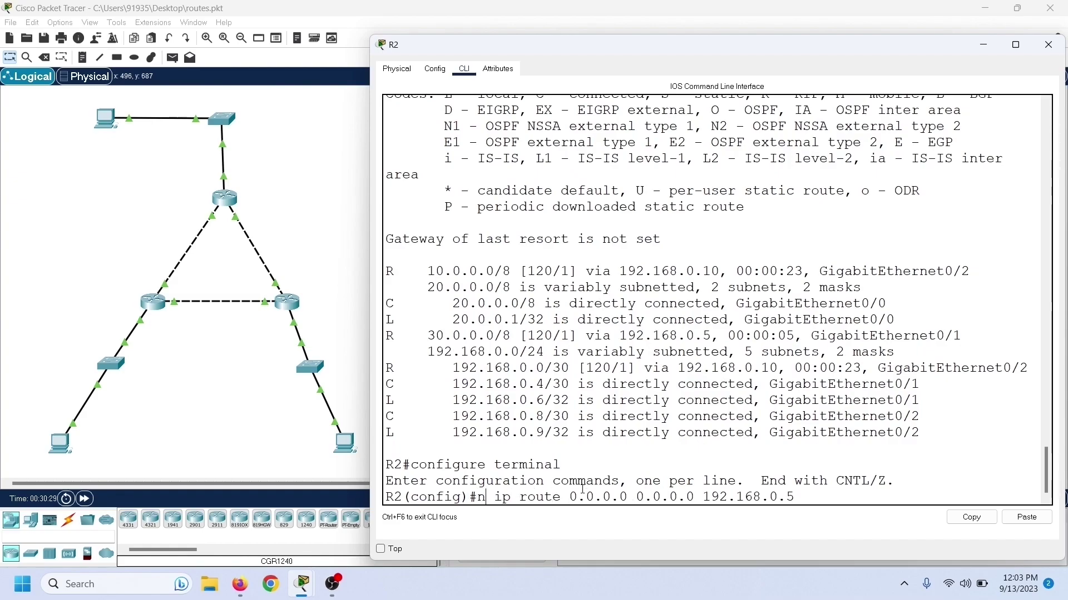
{"action": "key", "text": "Return"}
{"action": "type", "text": "ex"}
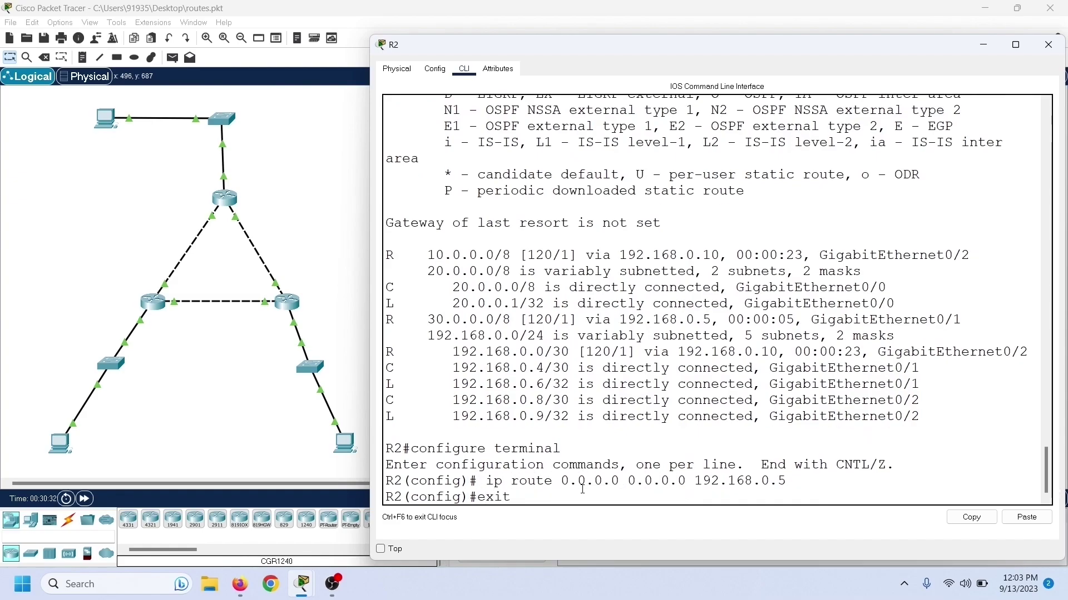
{"action": "type", "text": "it"}
{"action": "key", "text": "Return"}
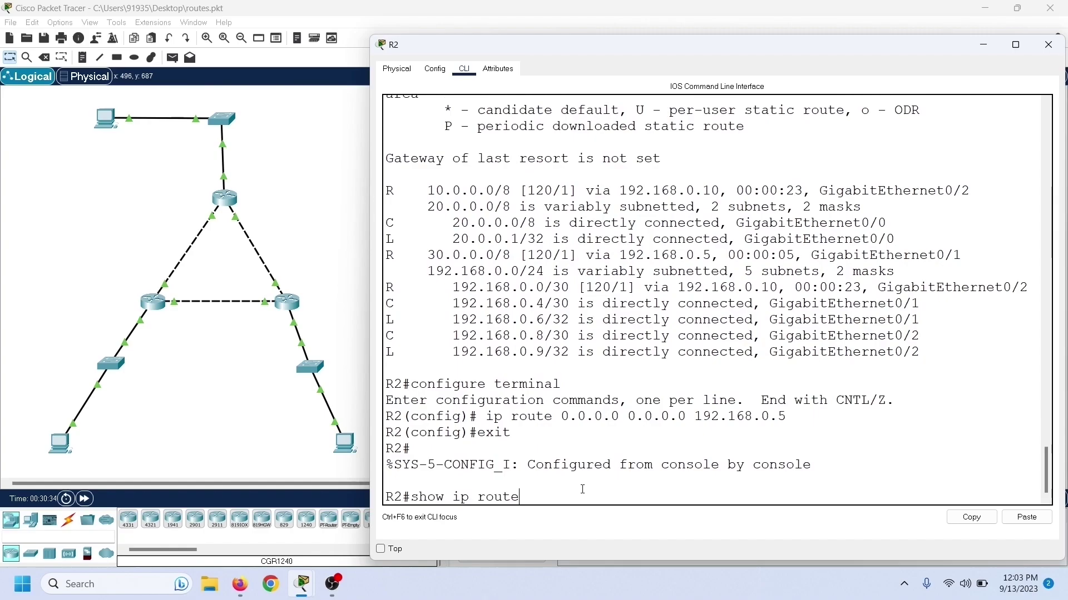
- Display R2's IP routing table, repeat PC1's ping to 50.0.0.1, and close the PC1 window
{"action": "type", "text": "show ip route"}
{"action": "key", "text": "Return"}
{"action": "key", "text": "space"}
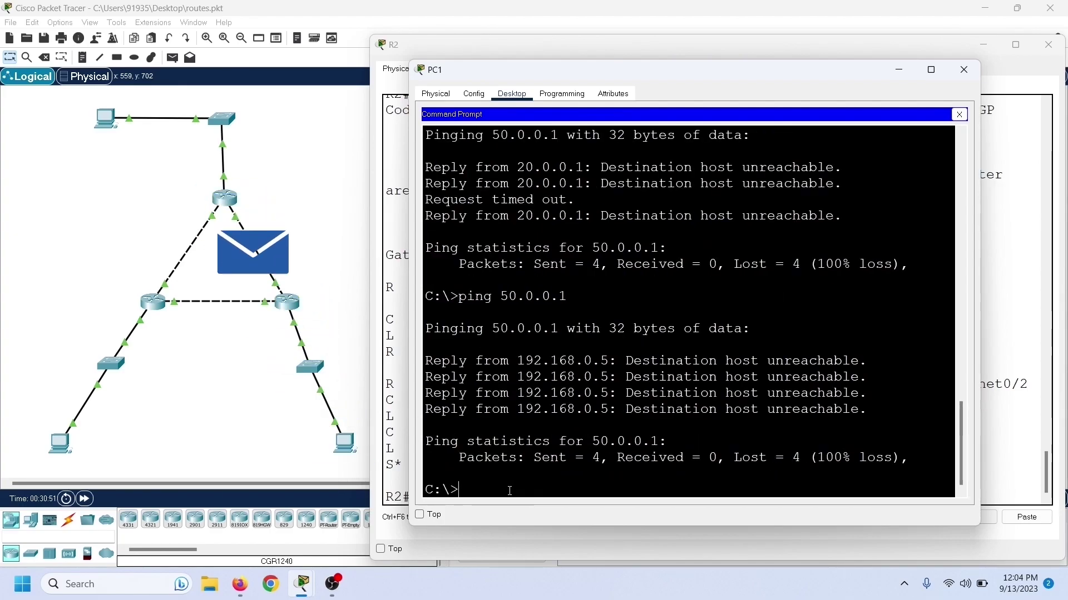
{"action": "mouse_move", "coordinate": [636, 73]}
{"action": "left_mouse_down"}
{"action": "mouse_move", "coordinate": [591, 79]}
{"action": "mouse_move", "coordinate": [637, 78]}
{"action": "left_mouse_up"}
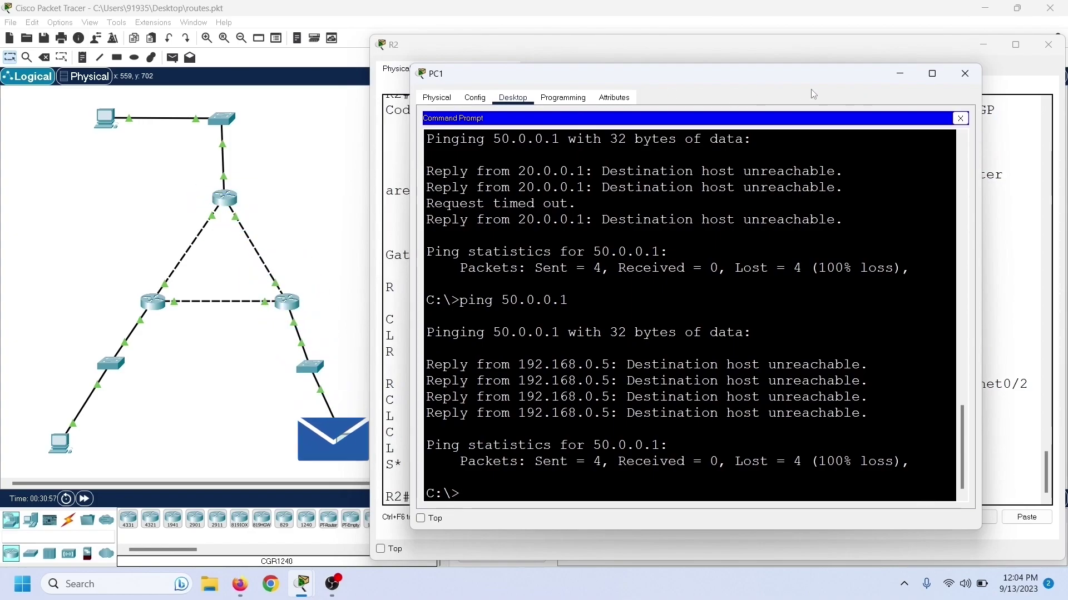
{"action": "left_click", "coordinate": [965, 78]}
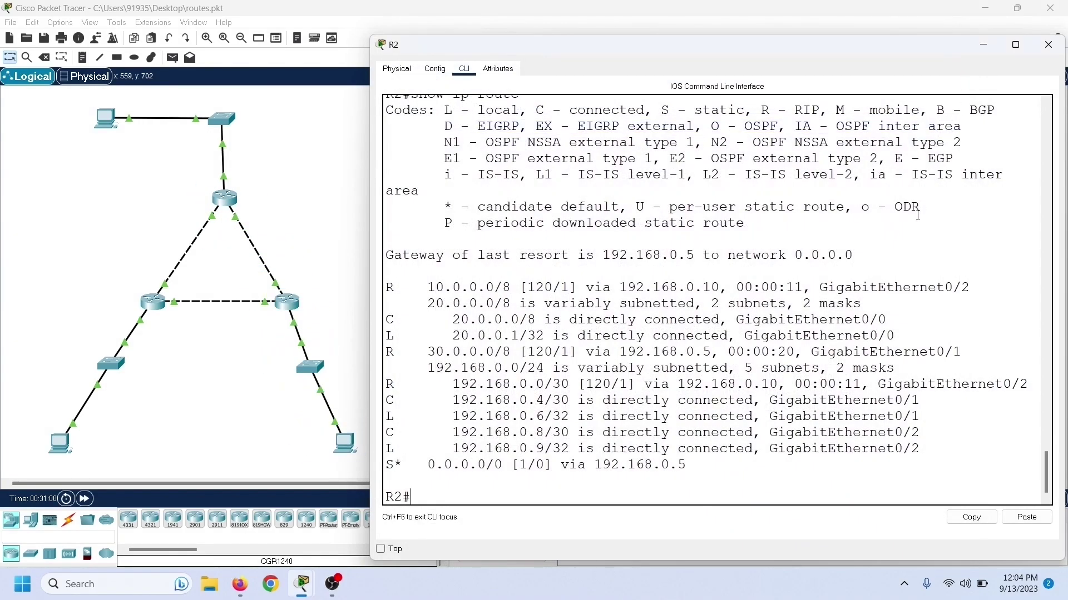